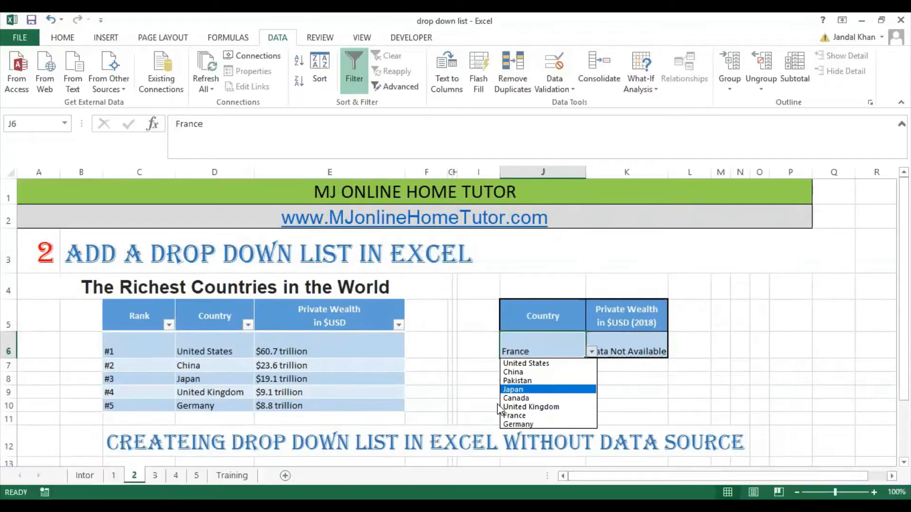
# - Choose Canada from the Country drop-down list in J6 and check the private wealth cell beside it
pyautogui.click(515, 400)
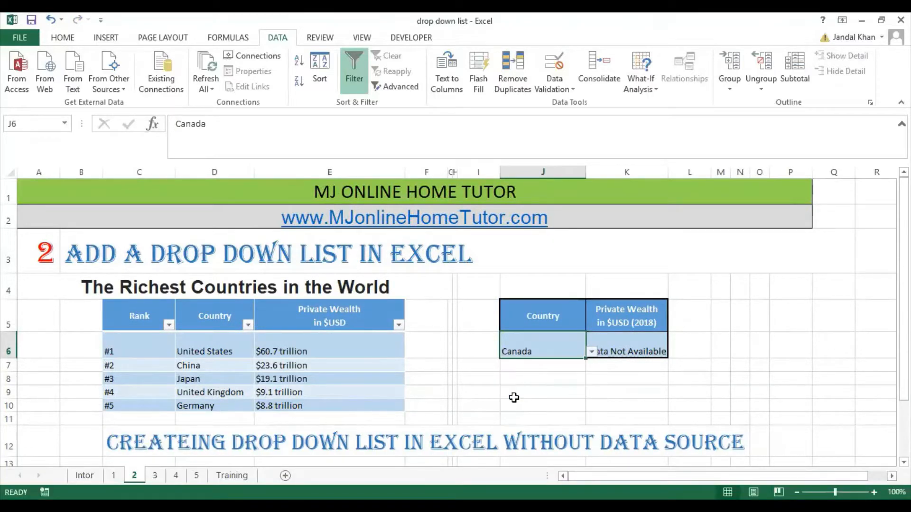
pyautogui.click(611, 357)
pyautogui.click(543, 344)
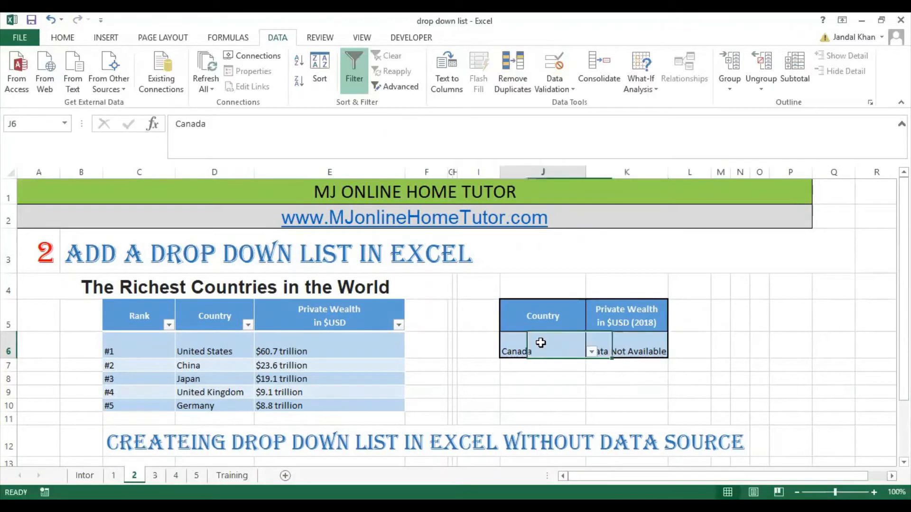
# - Choose United States from the Country drop-down list in J6
pyautogui.click(589, 356)
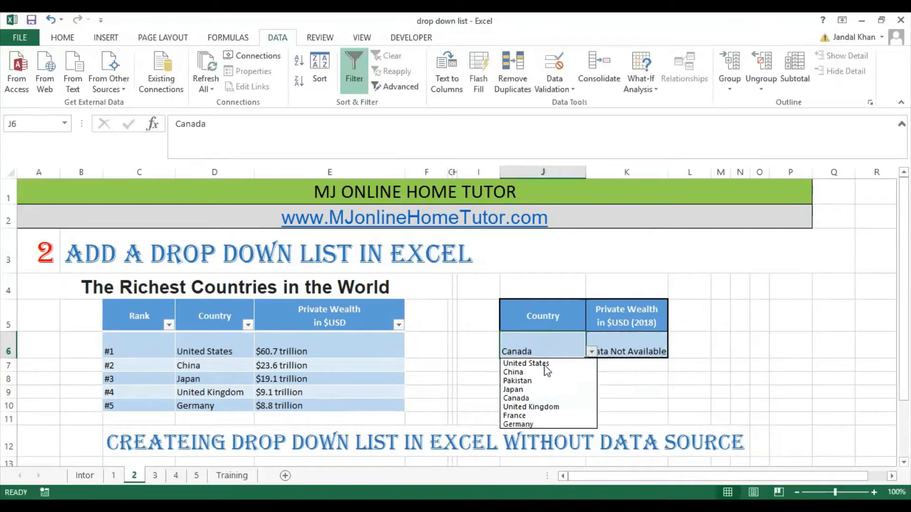
pyautogui.click(583, 363)
pyautogui.click(586, 368)
pyautogui.click(578, 351)
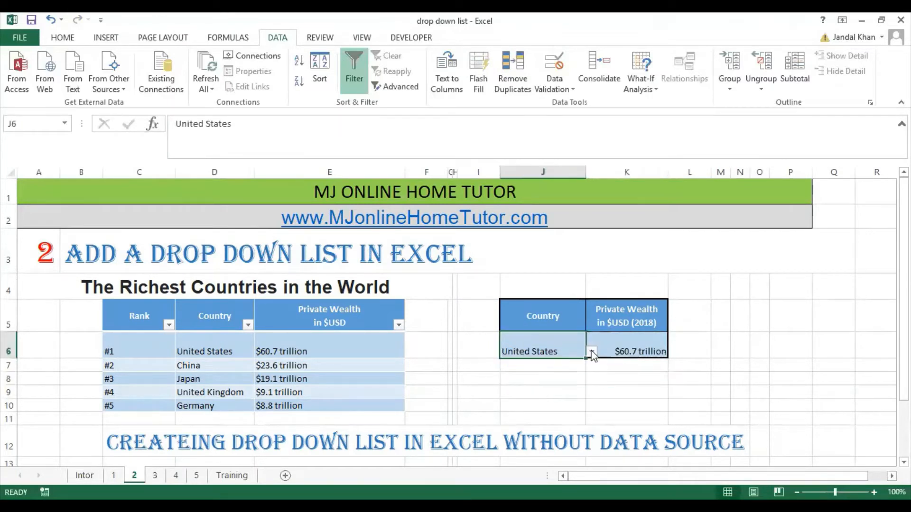
pyautogui.click(592, 355)
pyautogui.click(564, 350)
# - Try China and finally Pakistan from the Country drop-down list in J6, checking the private wealth lookup in K6
pyautogui.click(592, 352)
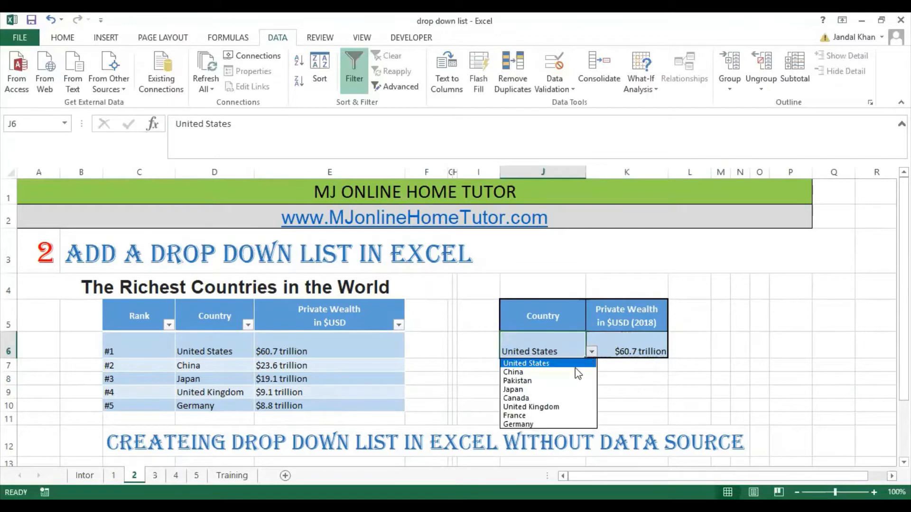
pyautogui.click(572, 373)
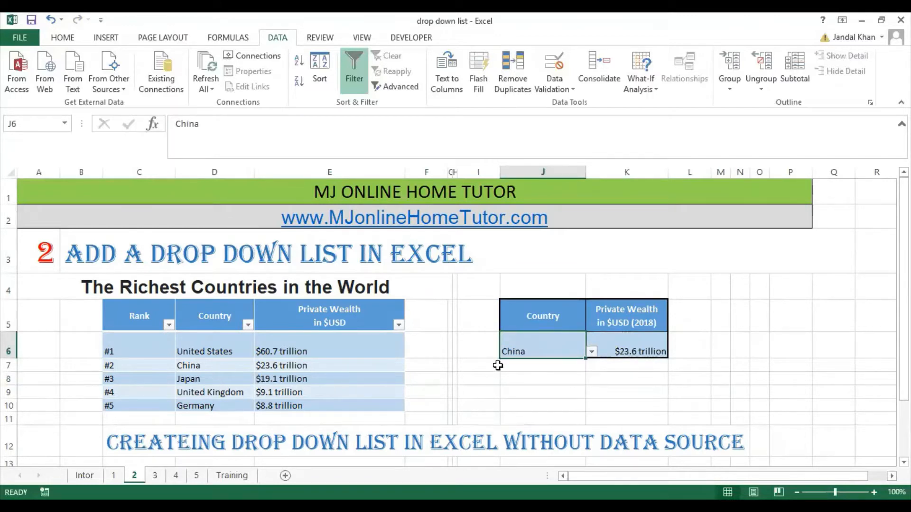
pyautogui.click(592, 354)
pyautogui.click(565, 380)
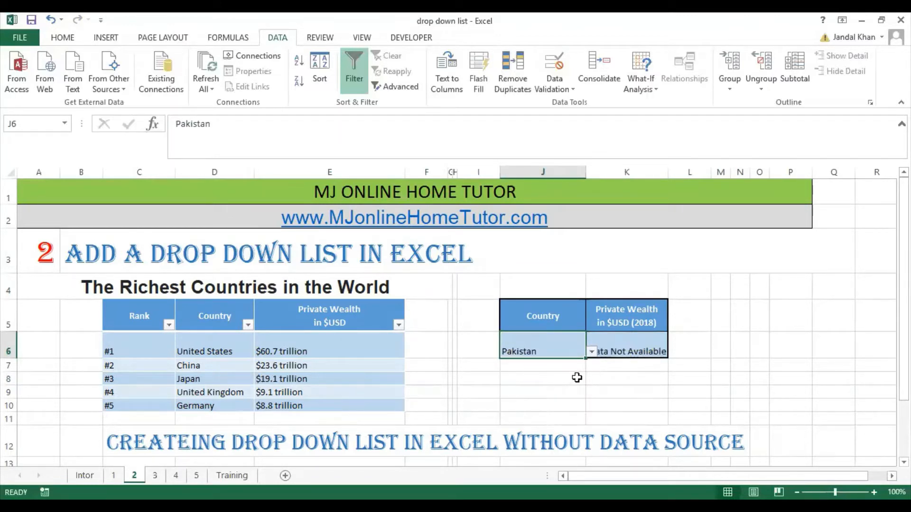
pyautogui.click(576, 378)
pyautogui.click(626, 355)
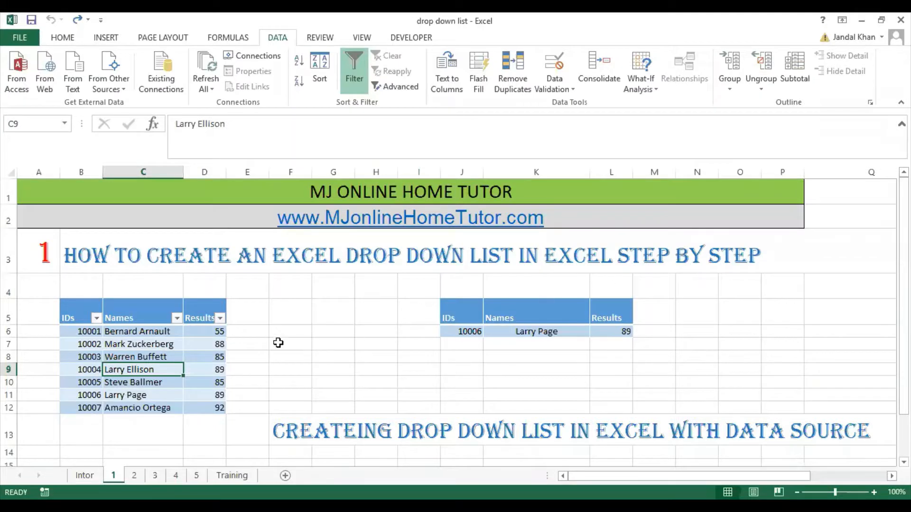
# - On sheet 1, choose ID 10004 from the drop-down list in J6 and compare it with its source row
pyautogui.click(97, 318)
pyautogui.click(463, 331)
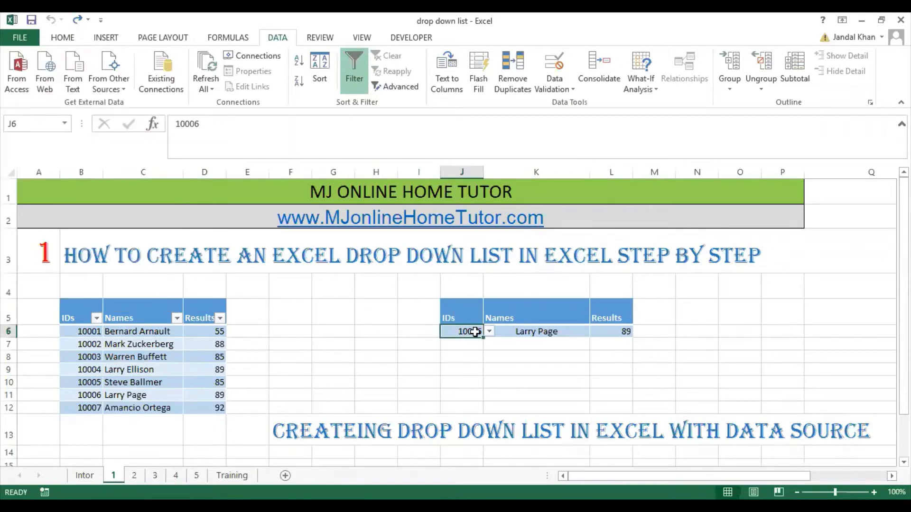
pyautogui.click(488, 332)
pyautogui.click(474, 367)
pyautogui.moveTo(91, 370); pyautogui.dragTo(242, 373)
# - Choose ID 10002 in J6, compare the lookup with its source row, and pick from the ID list once more
pyautogui.click(472, 331)
pyautogui.click(493, 332)
pyautogui.click(462, 350)
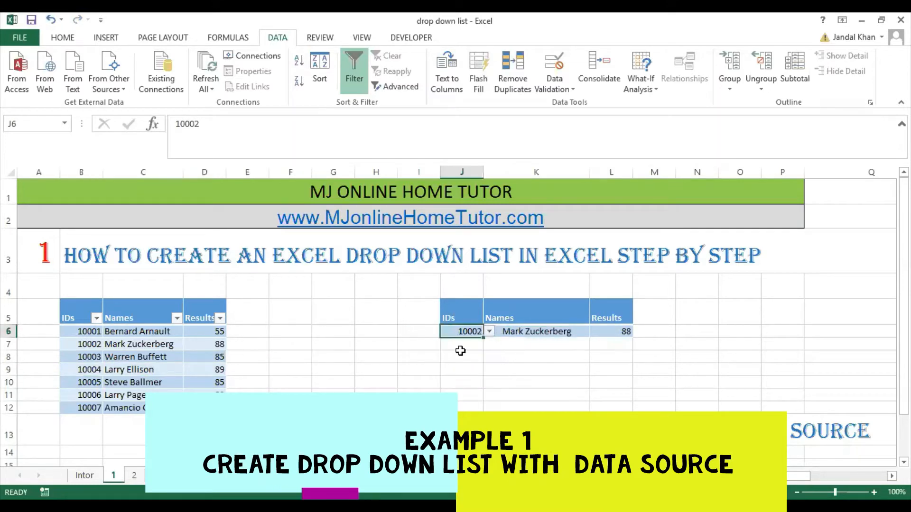
pyautogui.click(519, 334)
pyautogui.moveTo(90, 344); pyautogui.dragTo(171, 344)
pyautogui.click(322, 343)
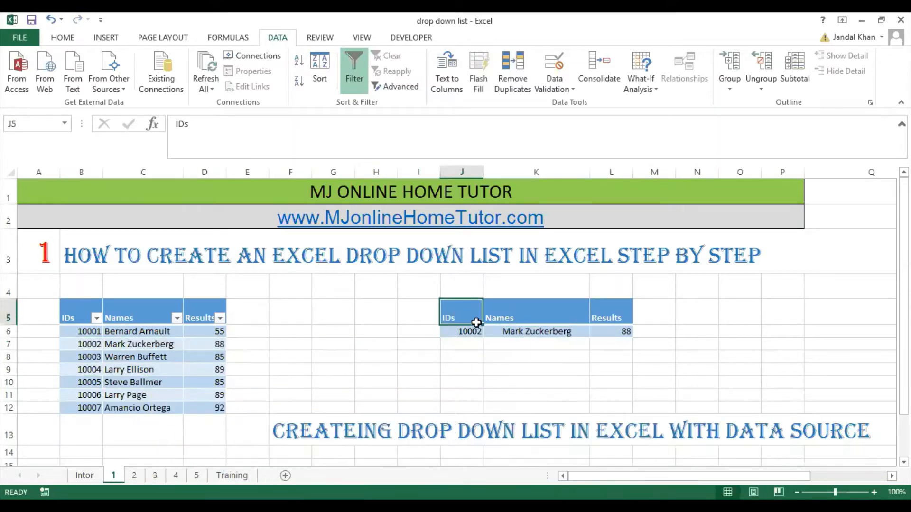
pyautogui.click(472, 331)
pyautogui.click(489, 332)
pyautogui.click(462, 344)
pyautogui.click(342, 345)
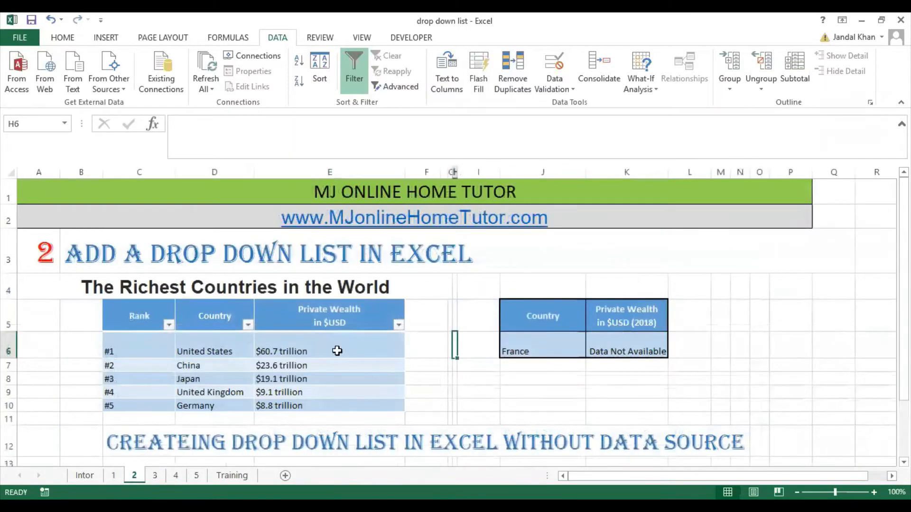
# - On sheet 2, choose Canada from the Country drop-down list in J6 and check the private wealth in K6
pyautogui.click(216, 363)
pyautogui.click(541, 350)
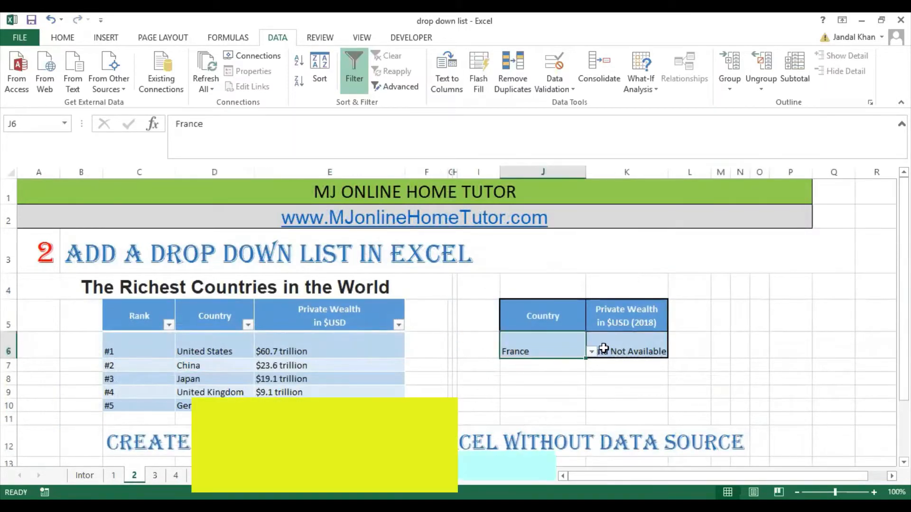
pyautogui.click(592, 352)
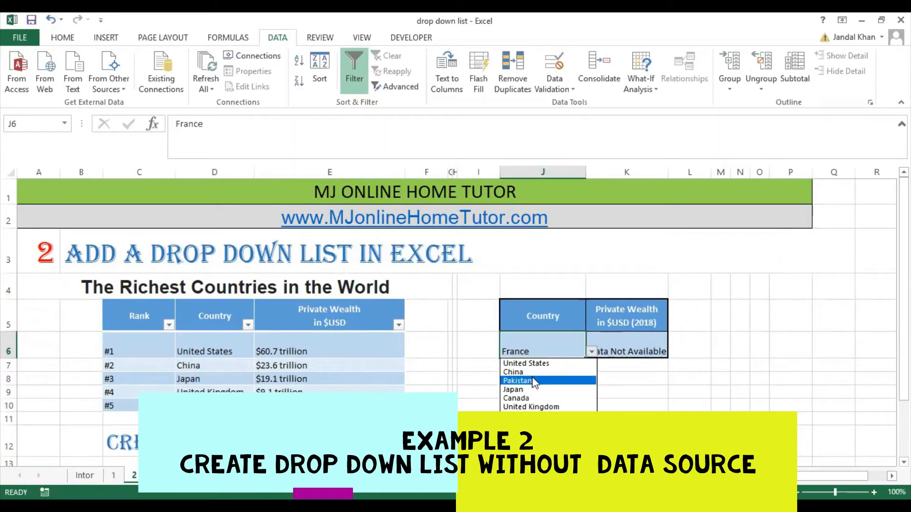
pyautogui.click(516, 398)
pyautogui.click(619, 353)
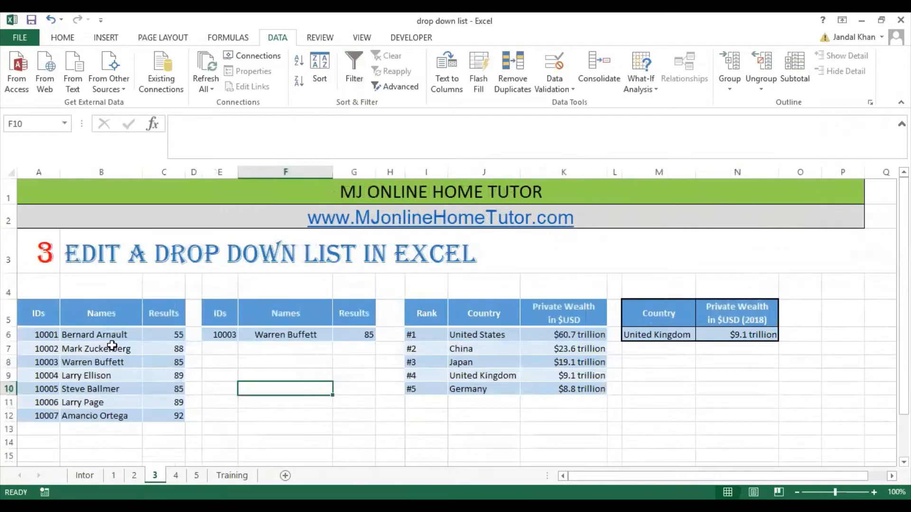
# - On sheet 3, choose ID 10001 from the drop-down list in E6 and check the name lookup in F6
pyautogui.click(55, 313)
pyautogui.click(223, 335)
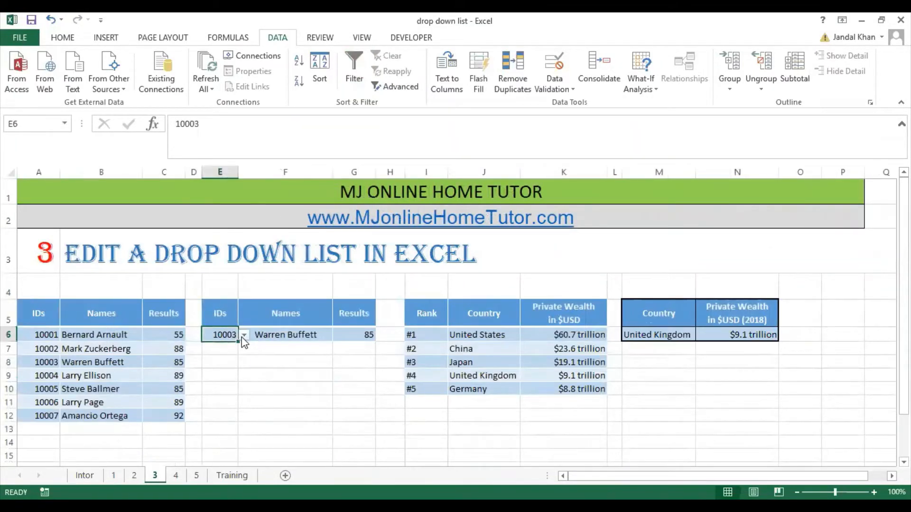
pyautogui.click(244, 335)
pyautogui.click(226, 348)
pyautogui.click(285, 335)
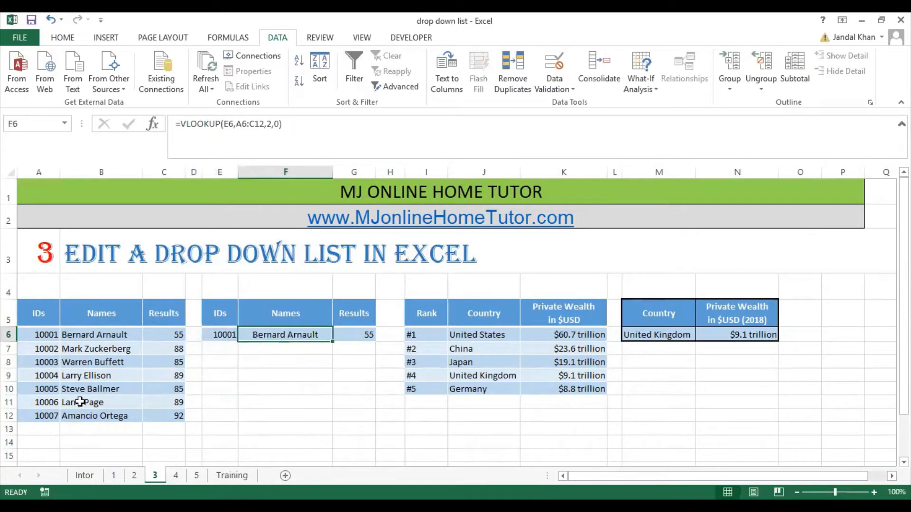
# - Choose Pakistan from the Country drop-down list in M6
pyautogui.click(480, 348)
pyautogui.click(653, 336)
pyautogui.click(702, 335)
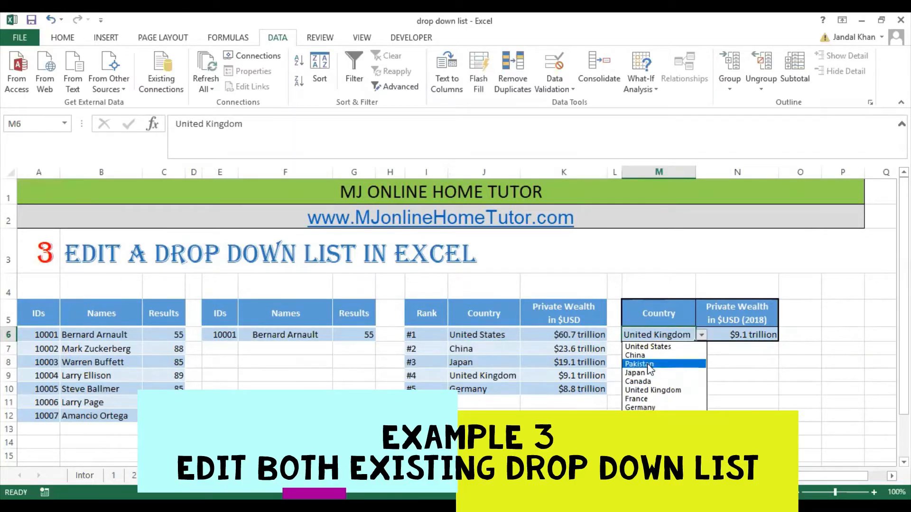
pyautogui.click(639, 364)
pyautogui.click(736, 362)
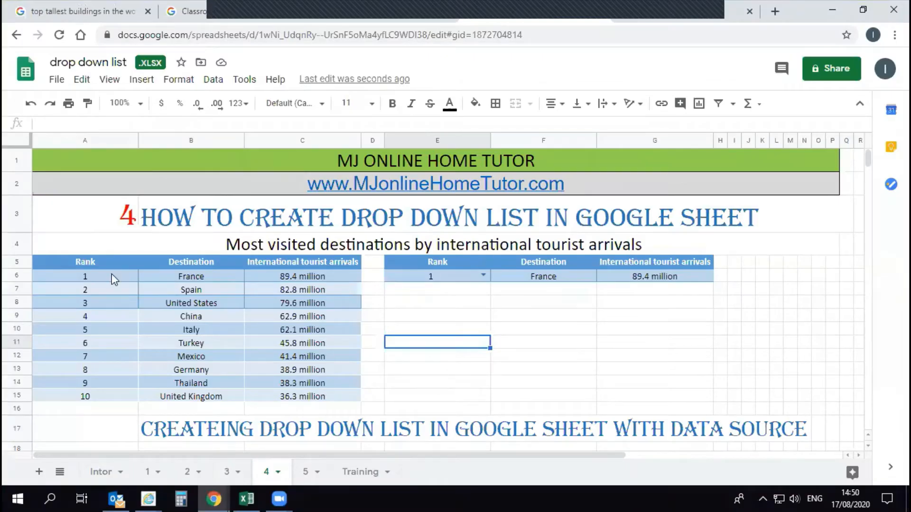
# - In Google Sheets, set the Rank drop-down in E6 to 2 and compare the lookup with the source table row
pyautogui.click(87, 266)
pyautogui.doubleClick(462, 280)
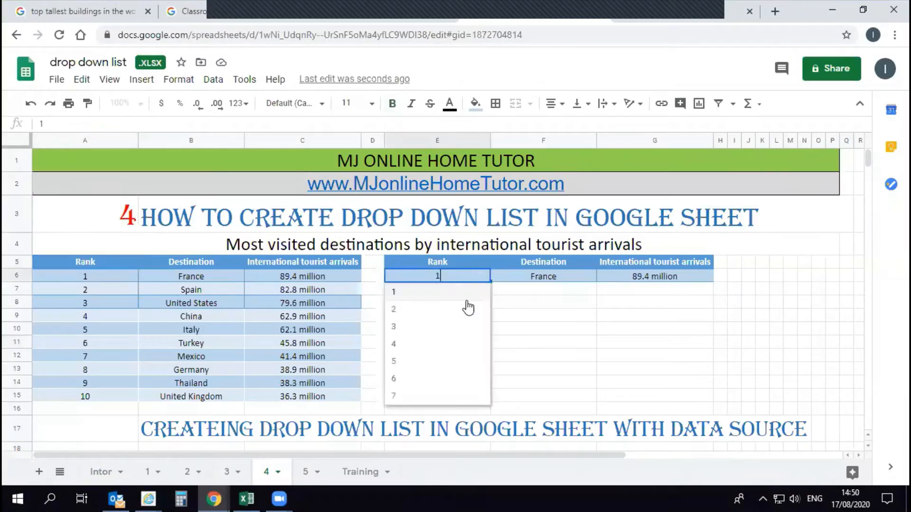
pyautogui.click(439, 309)
pyautogui.click(192, 291)
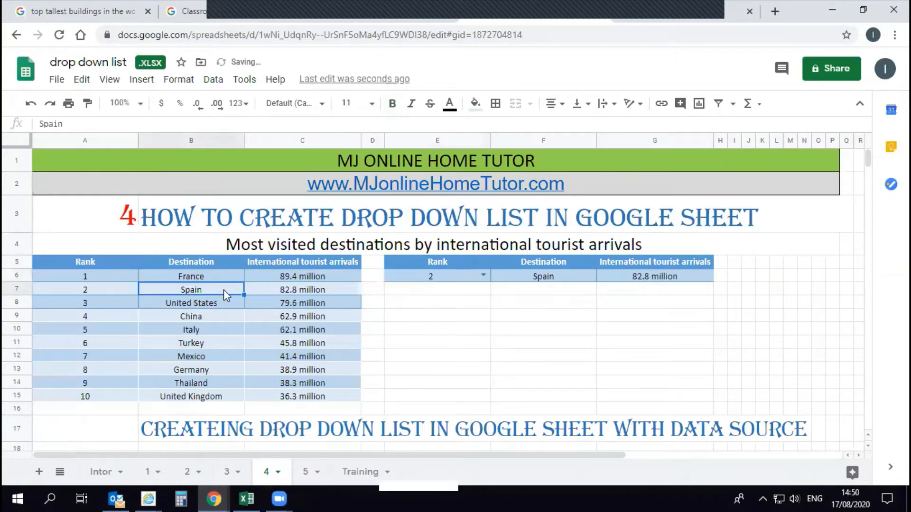
pyautogui.click(302, 290)
# - Set the Rank drop-down in E6 to 3 and compare the destination and arrivals with the source row
pyautogui.doubleClick(460, 280)
pyautogui.click(444, 327)
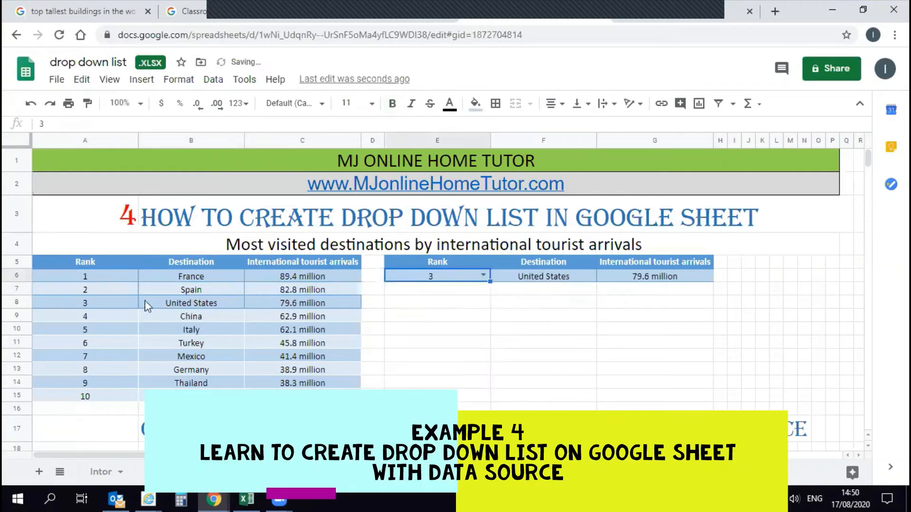
pyautogui.moveTo(105, 304); pyautogui.dragTo(305, 303)
pyautogui.moveTo(528, 280); pyautogui.dragTo(642, 280)
pyautogui.click(541, 315)
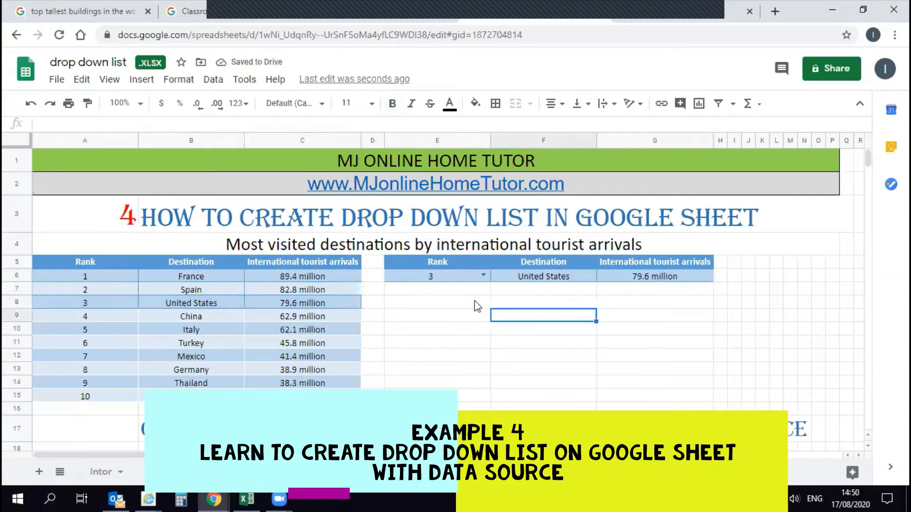
# - Set the Rank drop-down in E6 to 5 and switch to sheet 5
pyautogui.click(483, 276)
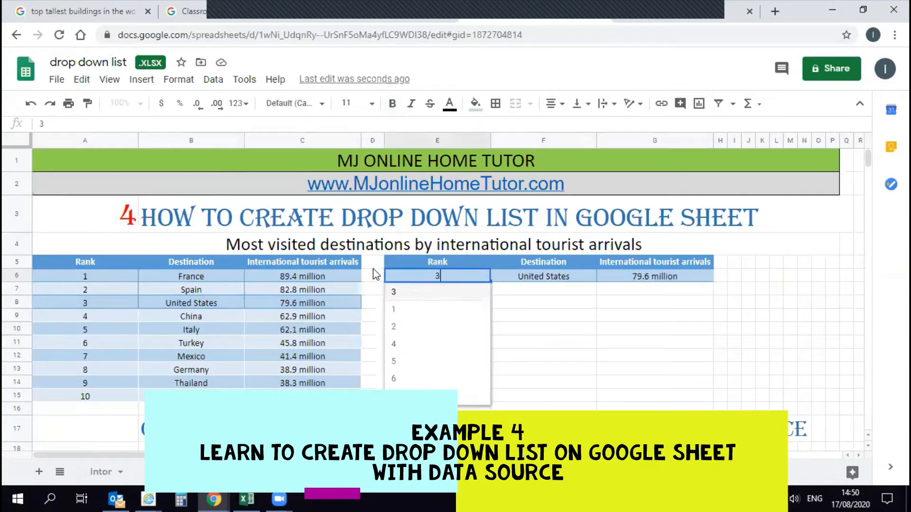
pyautogui.click(417, 354)
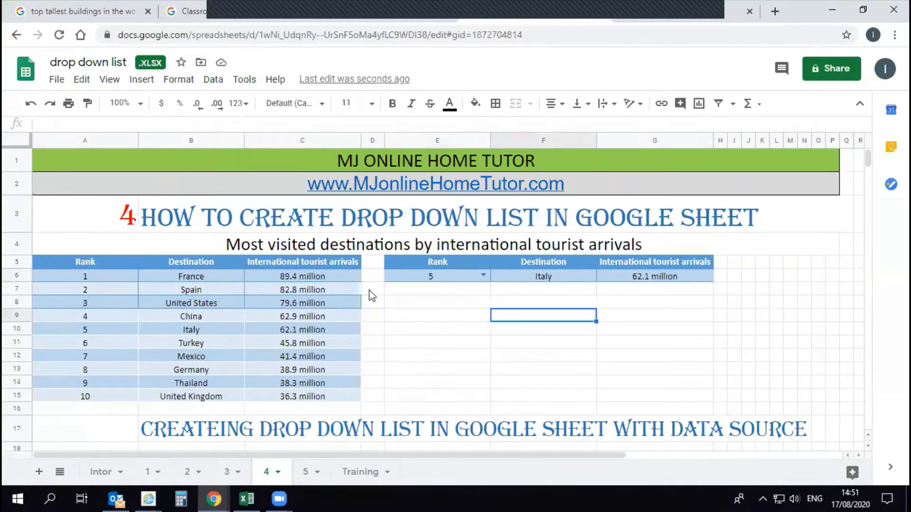
pyautogui.click(306, 472)
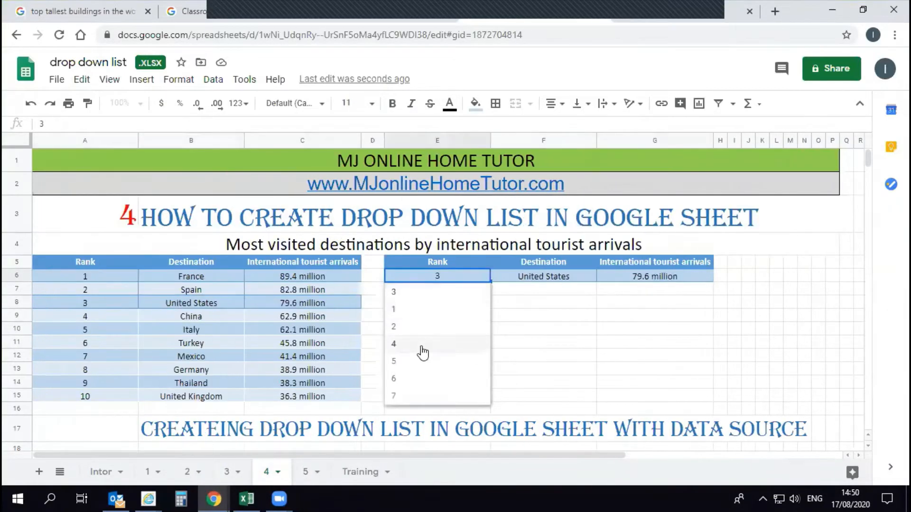
pyautogui.click(419, 353)
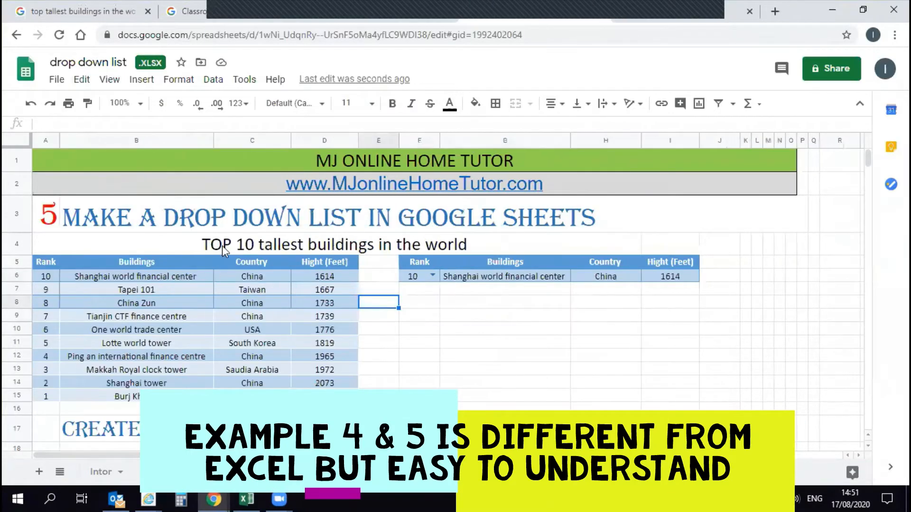
# - In the tallest buildings sheet, set the Rank drop-down in F6 to 3 and reopen its list
pyautogui.click(303, 252)
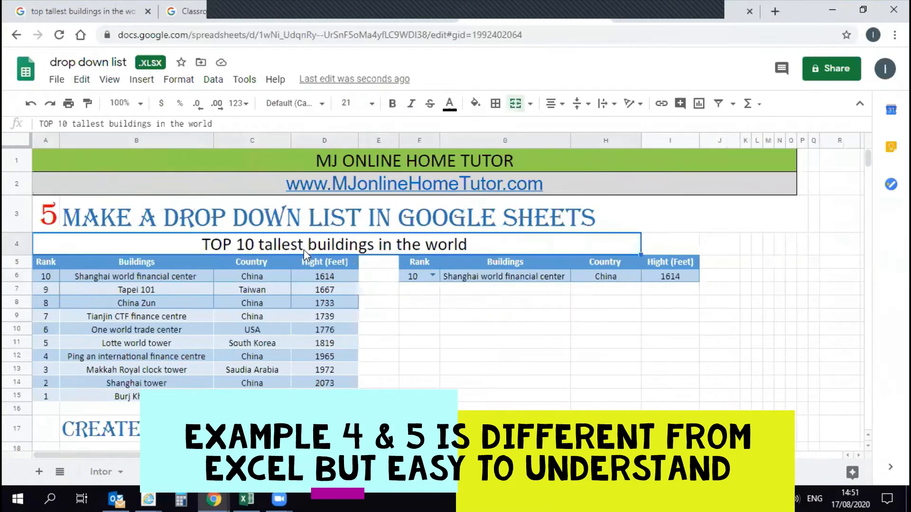
pyautogui.click(140, 272)
pyautogui.click(432, 276)
pyautogui.click(415, 429)
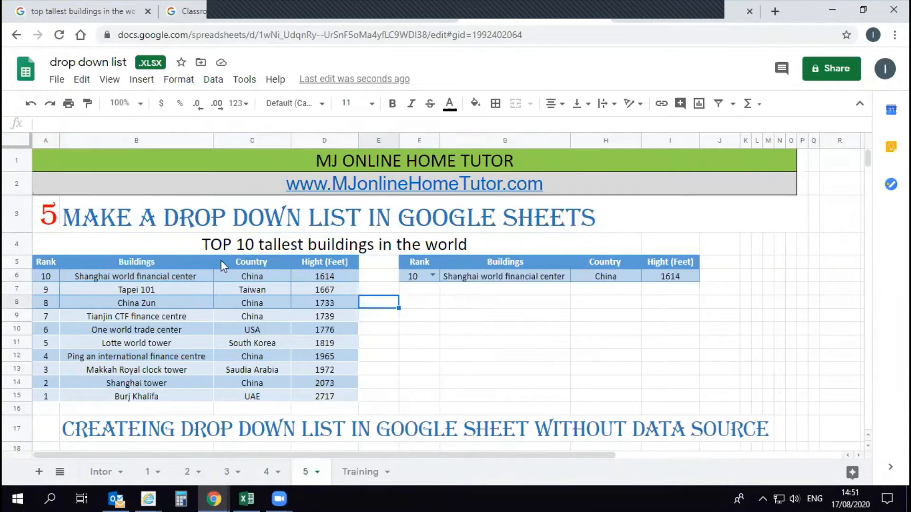
pyautogui.click(300, 244)
pyautogui.click(135, 275)
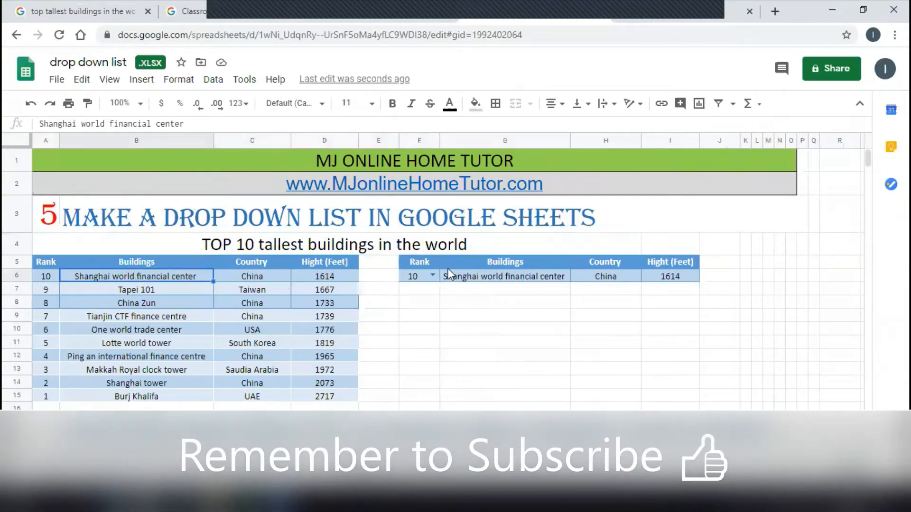
pyautogui.click(433, 275)
pyautogui.click(416, 422)
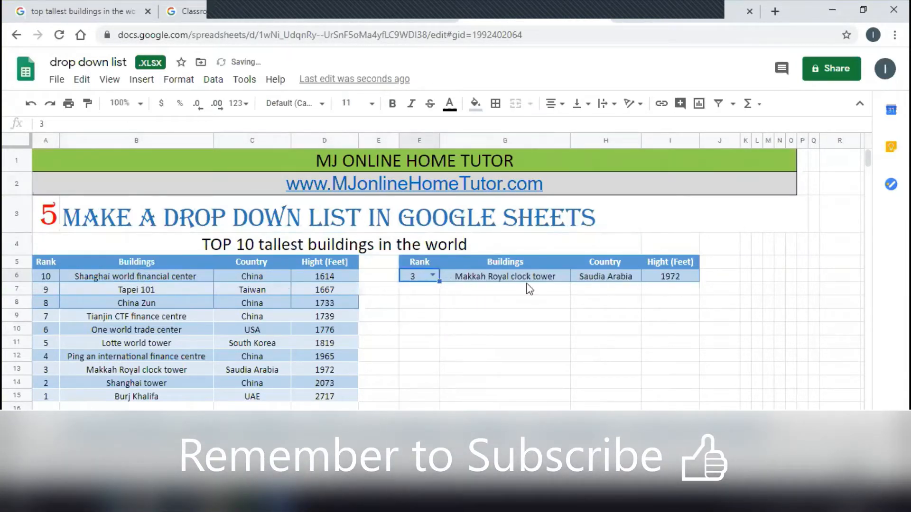
pyautogui.click(432, 276)
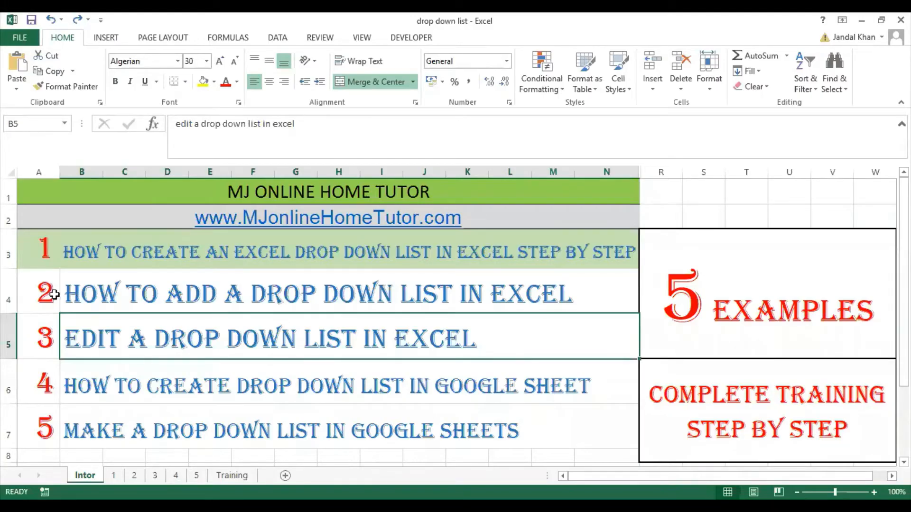
# - Back in Excel, fill the second topic row, A4 to N4, of the Intor sheet with light green
pyautogui.moveTo(53, 294); pyautogui.dragTo(142, 295)
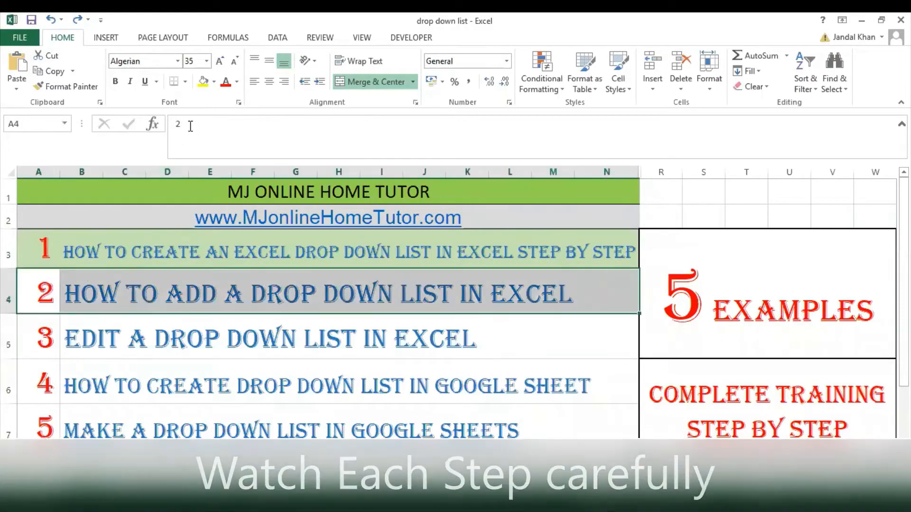
pyautogui.click(215, 82)
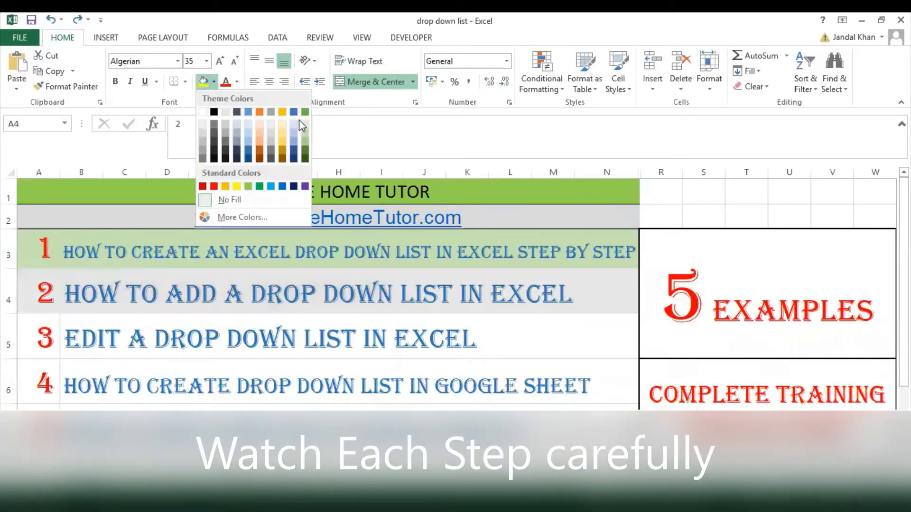
pyautogui.click(307, 135)
pyautogui.click(257, 305)
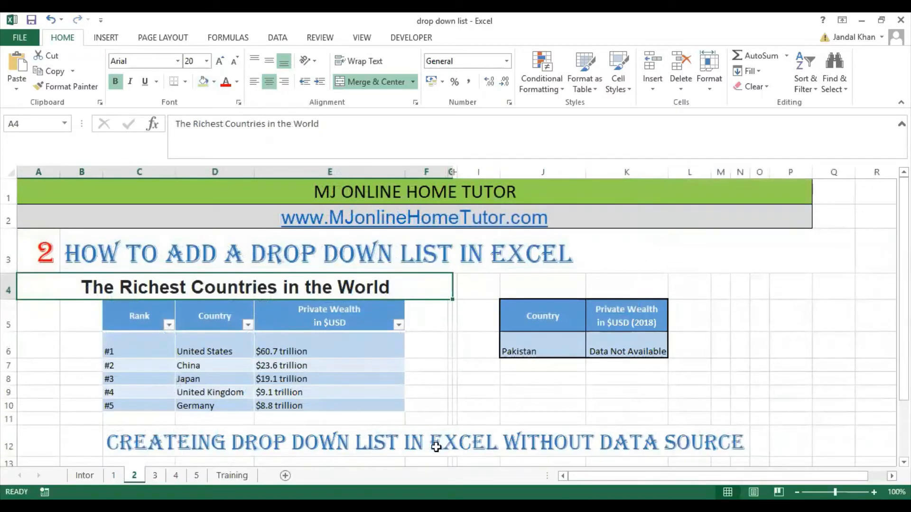
# - Enter China as the country in J6 of the richest countries lookup table
pyautogui.click(662, 446)
pyautogui.click(546, 350)
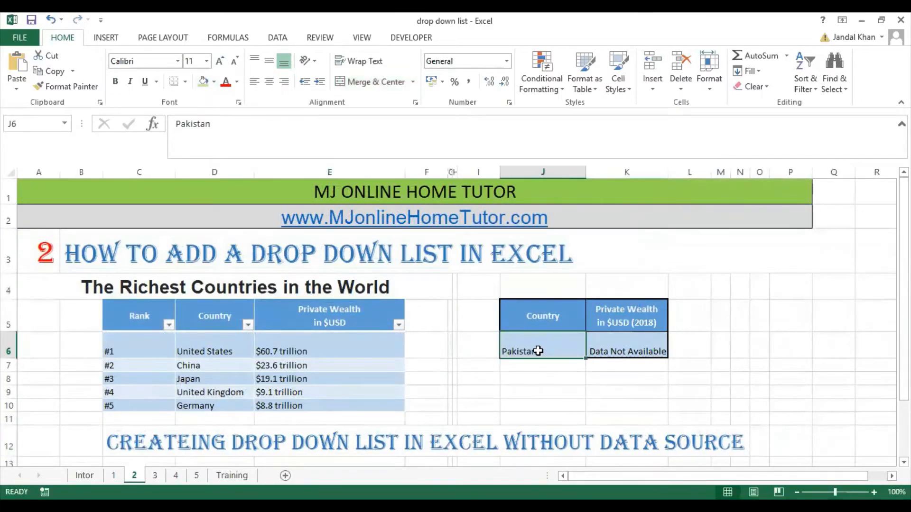
pyautogui.doubleClick(546, 350)
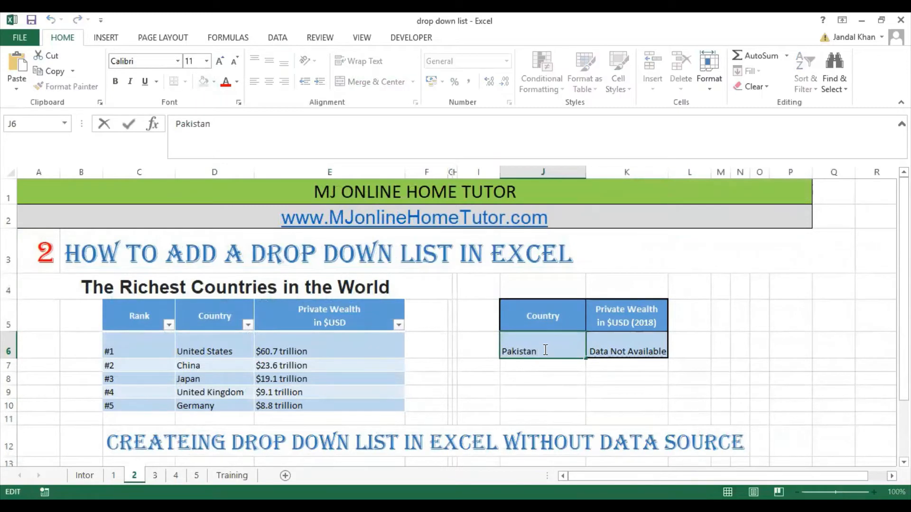
pyautogui.doubleClick(545, 351)
pyautogui.write('China')
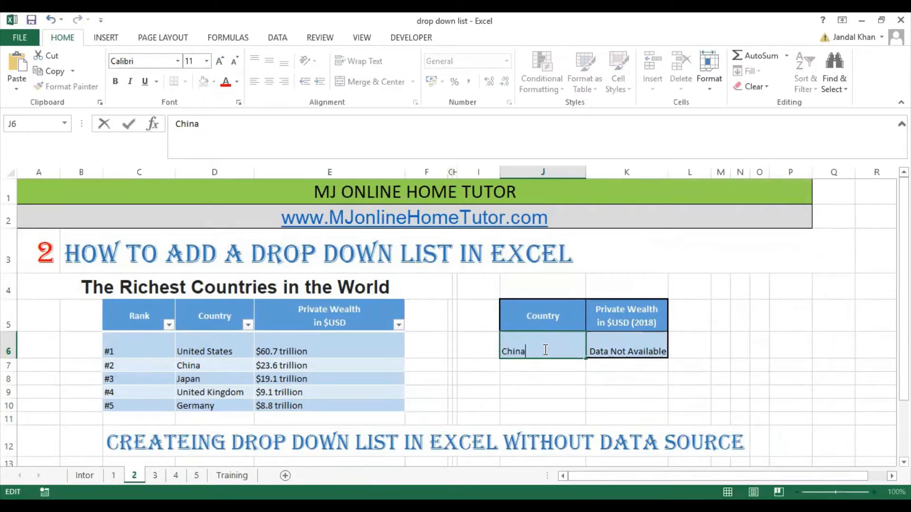
pyautogui.press('Return')
# - Try two more countries in J6 by entering Germany and Pakistan in turn
pyautogui.click(545, 350)
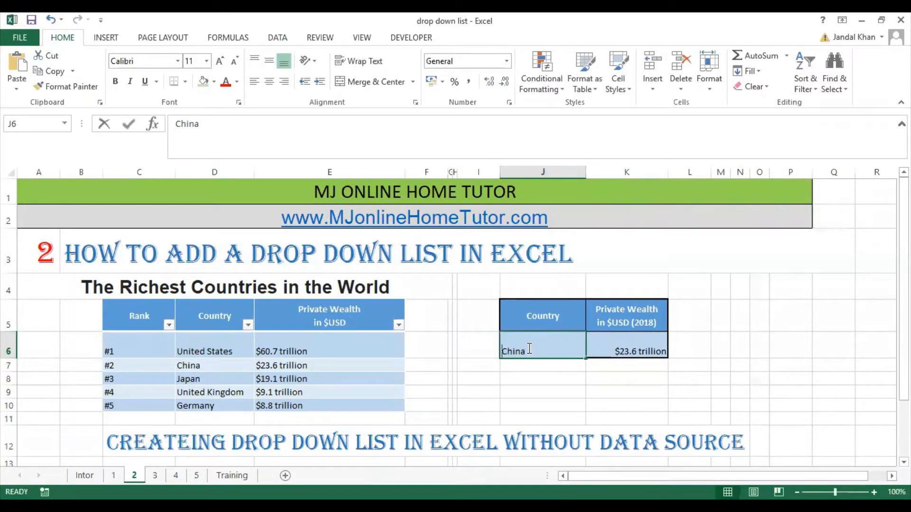
pyautogui.write('Germany')
pyautogui.press('Return')
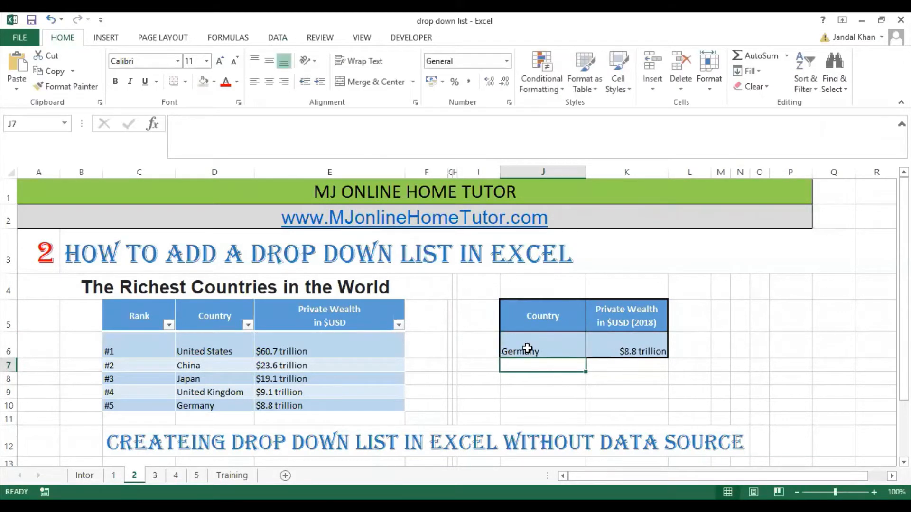
pyautogui.click(527, 349)
pyautogui.write('Pakistan')
pyautogui.press('Return')
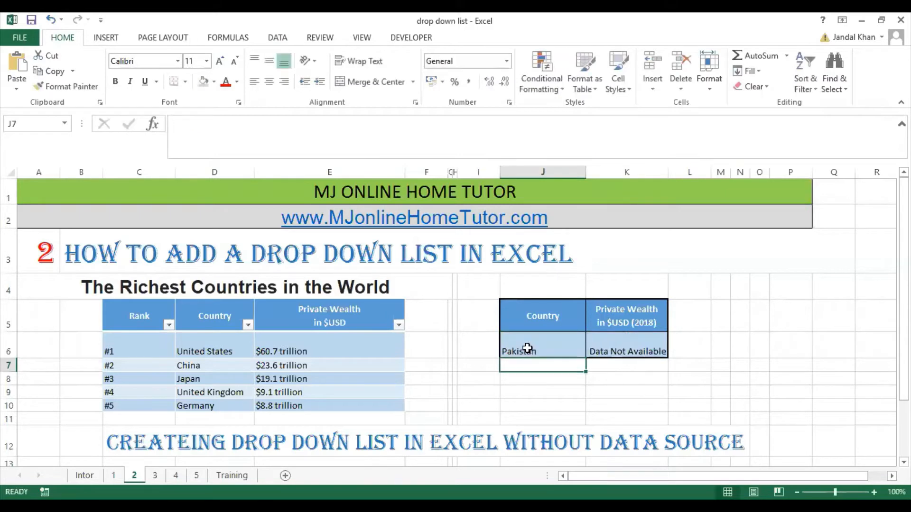
# - Clear the country in J6 and set its data validation to allow a List
pyautogui.click(529, 349)
pyautogui.press('Delete')
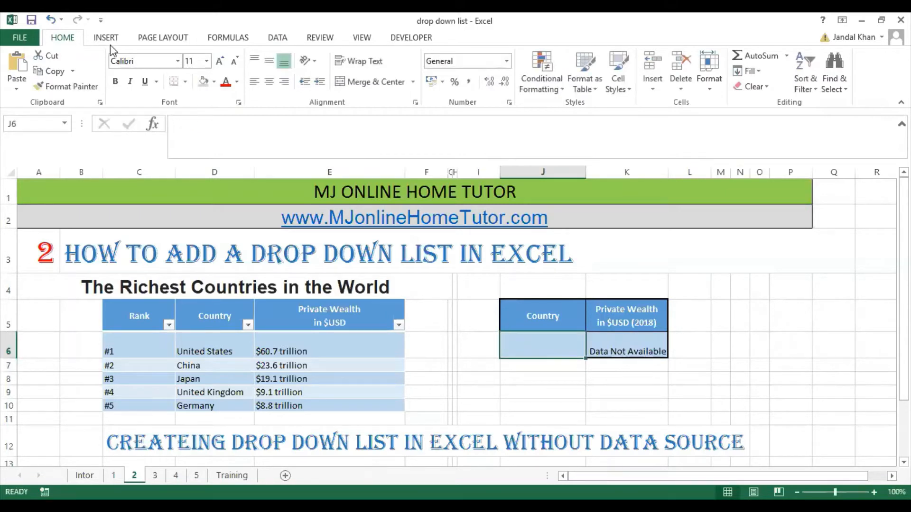
pyautogui.click(279, 39)
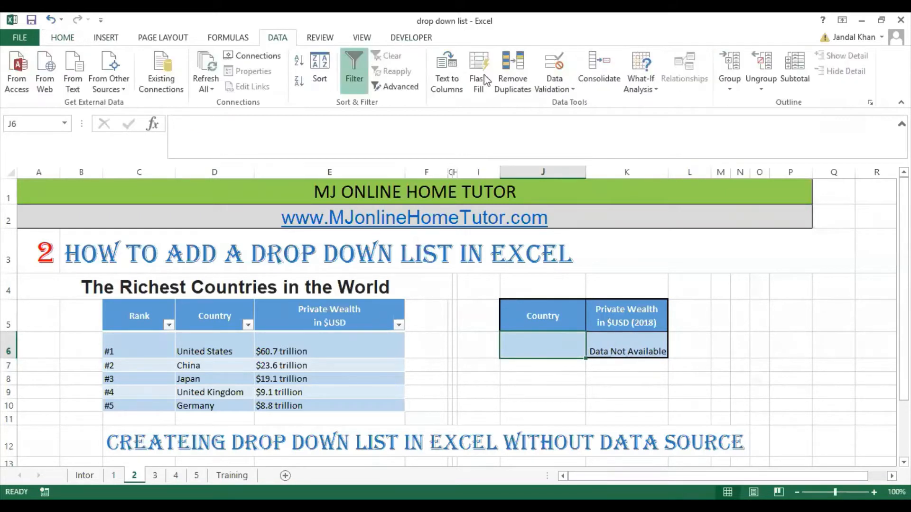
pyautogui.click(561, 89)
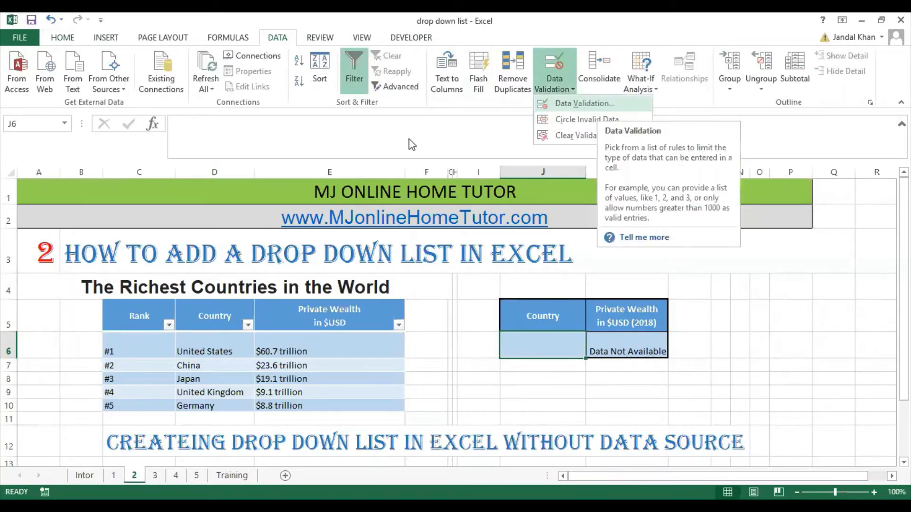
pyautogui.click(581, 104)
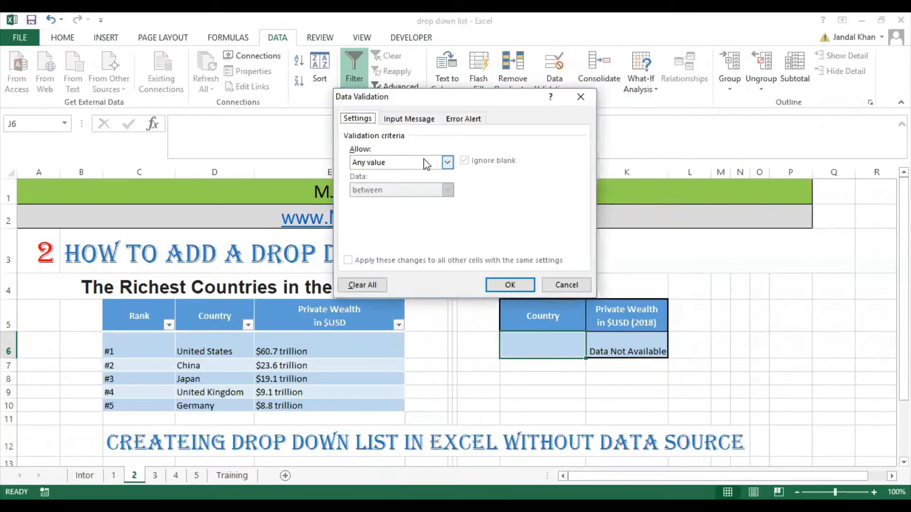
pyautogui.click(448, 163)
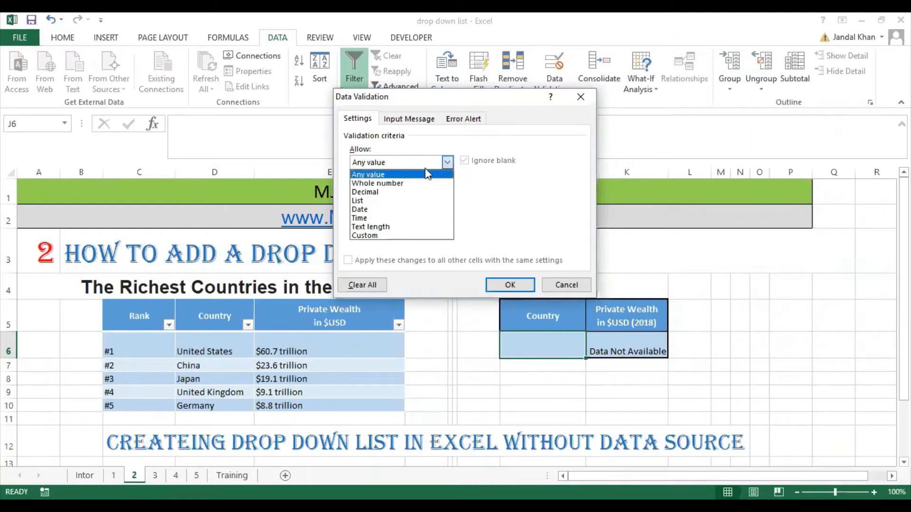
pyautogui.click(380, 201)
# - Enter the list source United States,China,Pakistan,Japan,United Kingdom,Canada,Germany and apply the validation to J6
pyautogui.click(365, 216)
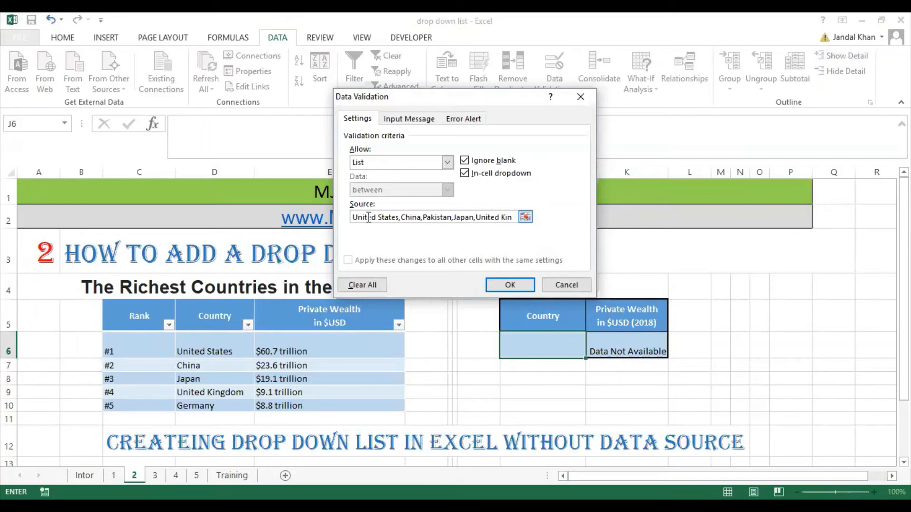
pyautogui.write('gdom,')
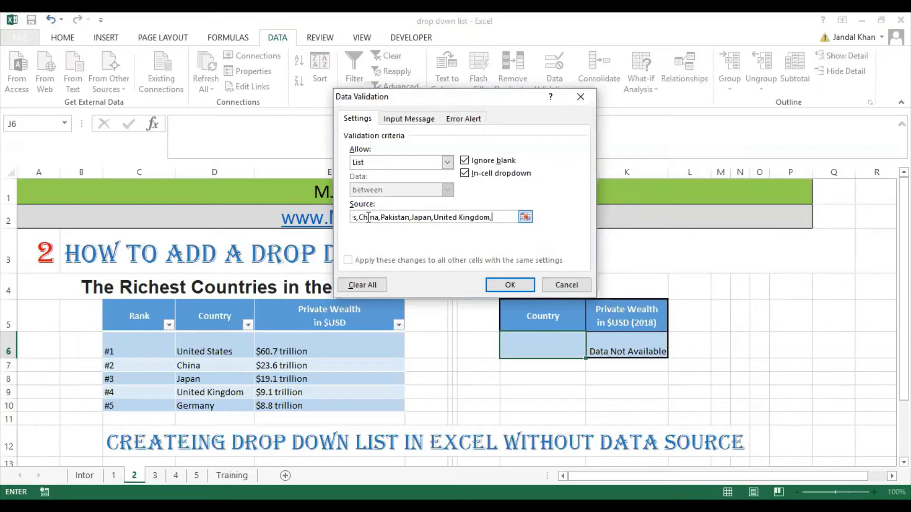
pyautogui.write('Canada,Germany')
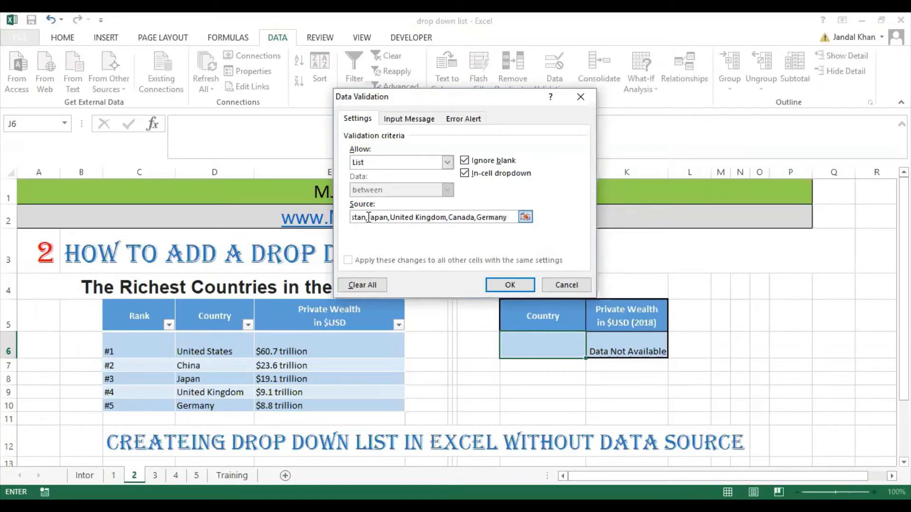
pyautogui.click(491, 281)
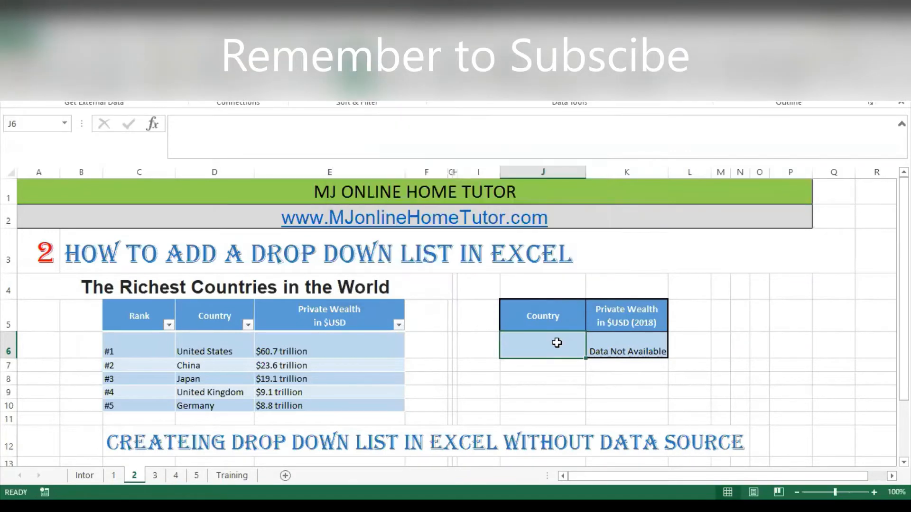
# - Test the Country drop-down in J6 by choosing United States, China and Pakistan in turn
pyautogui.click(592, 351)
pyautogui.click(557, 381)
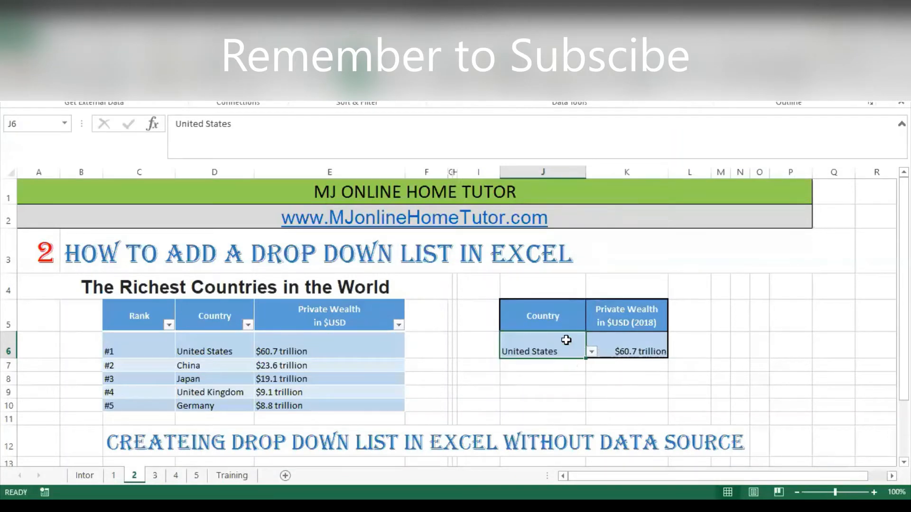
pyautogui.click(592, 352)
pyautogui.click(569, 373)
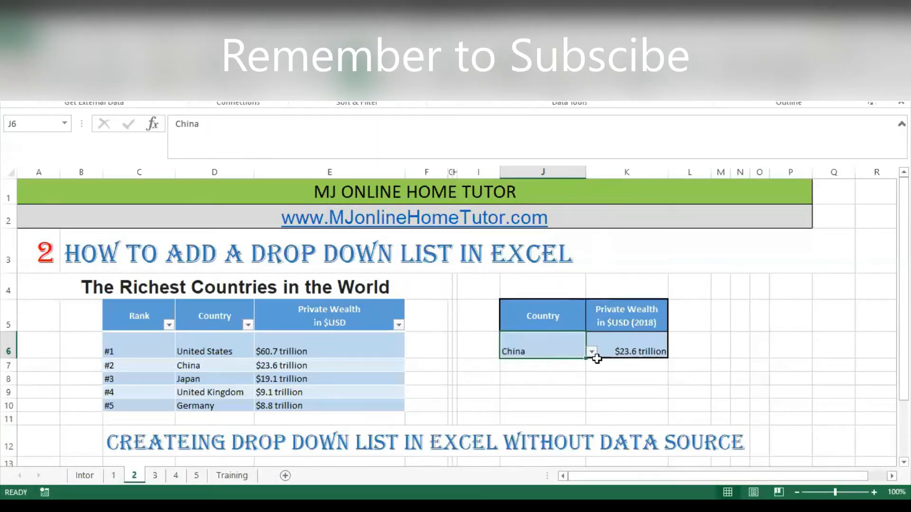
pyautogui.click(591, 351)
pyautogui.click(577, 381)
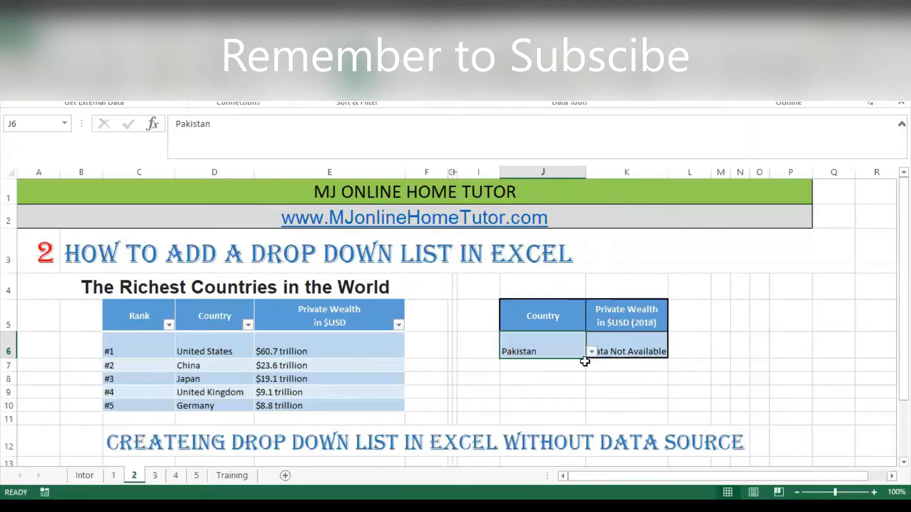
# - Set the Country drop-down in J6 to United Kingdom
pyautogui.click(609, 378)
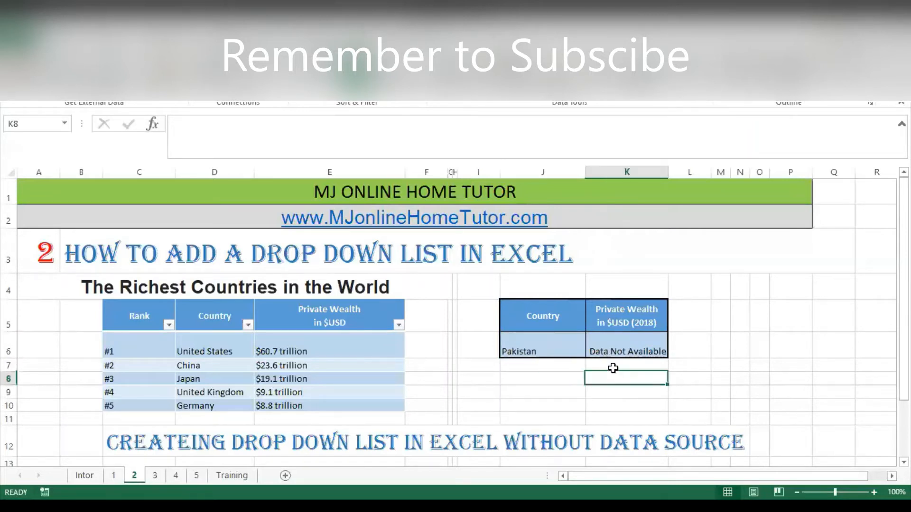
pyautogui.click(572, 346)
pyautogui.click(591, 352)
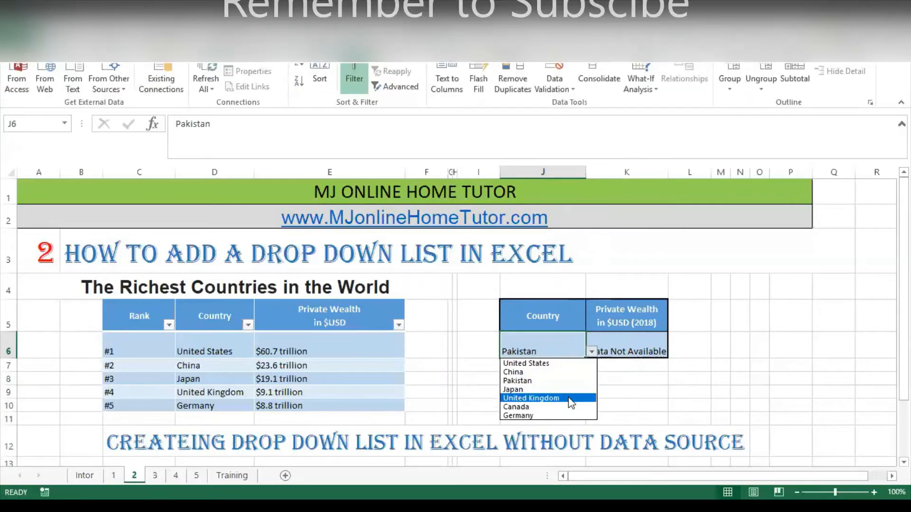
pyautogui.click(571, 399)
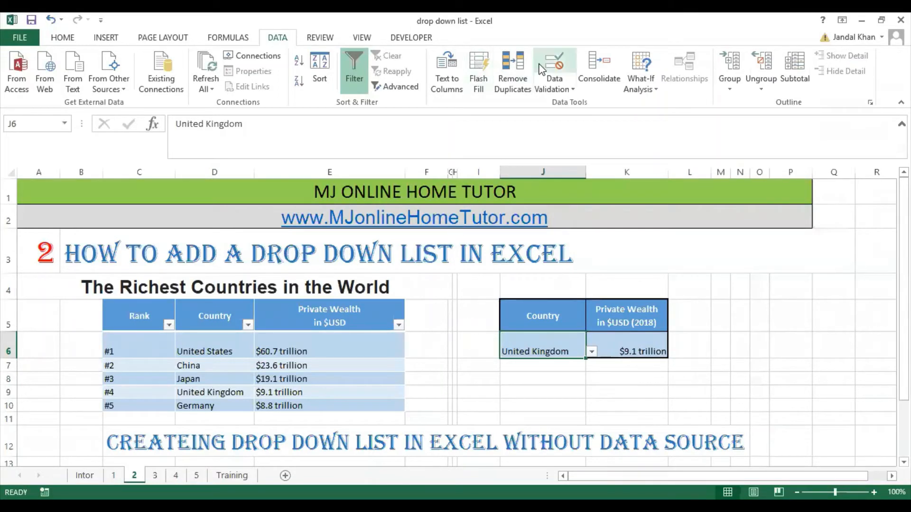
# - Add an input message to J6 titled "Enter Country Name" with the text "Please select Country name", and reselect the cell to check it
pyautogui.click(557, 89)
pyautogui.click(557, 103)
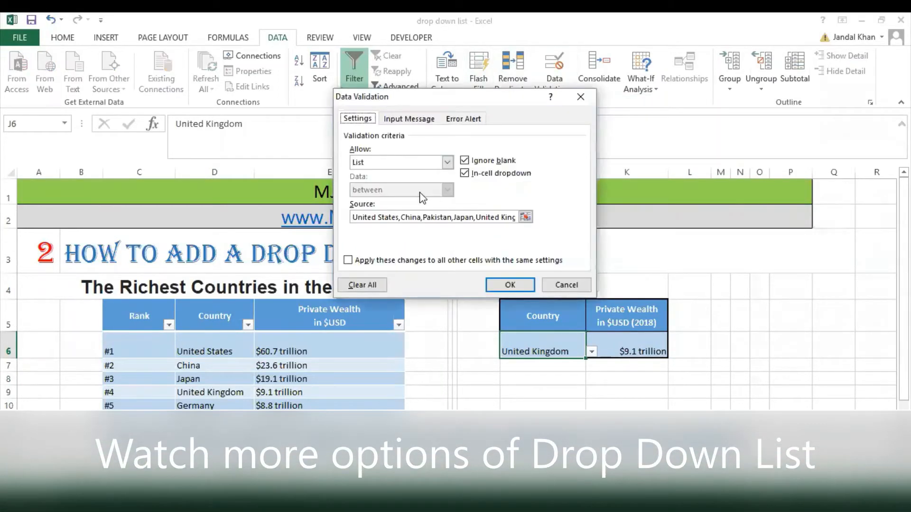
pyautogui.click(409, 118)
pyautogui.click(439, 178)
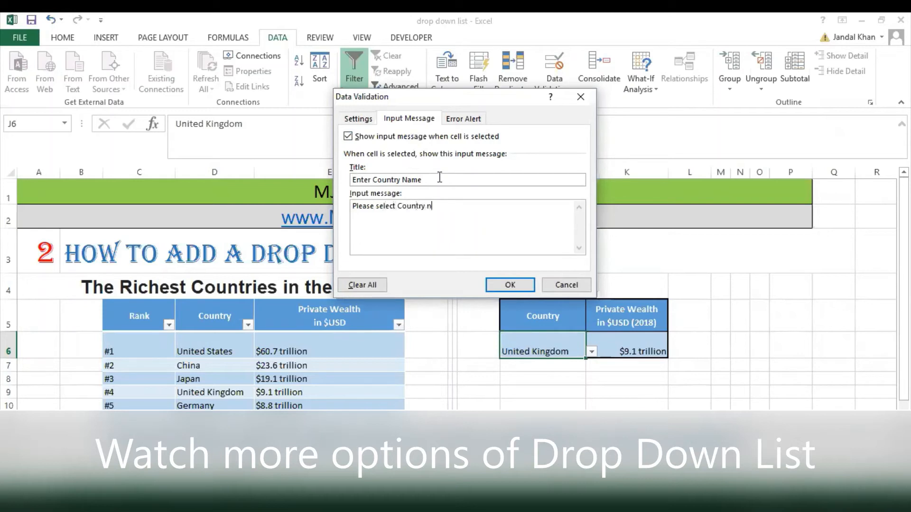
pyautogui.write('ame')
pyautogui.press('BackSpace')
pyautogui.click(520, 286)
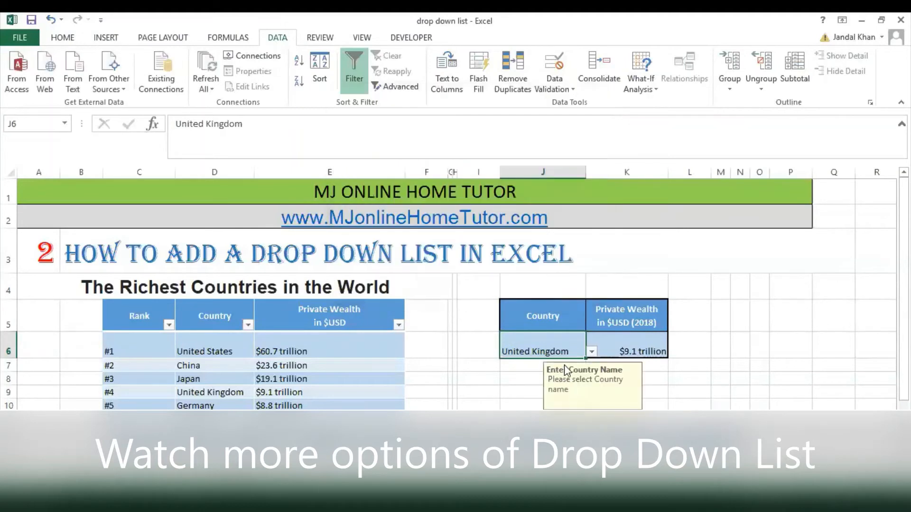
pyautogui.click(494, 388)
pyautogui.click(533, 350)
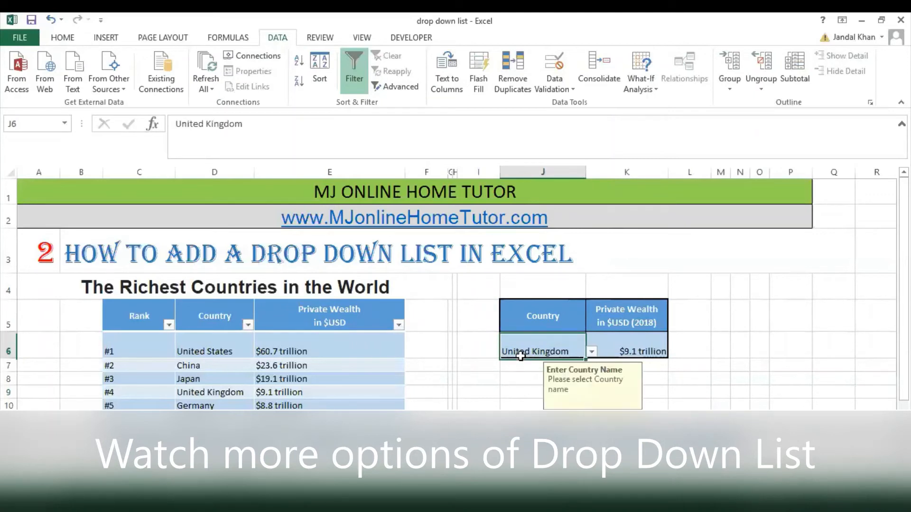
# - Set the error alert style of J6's data validation to Information, after trying Warning
pyautogui.click(546, 88)
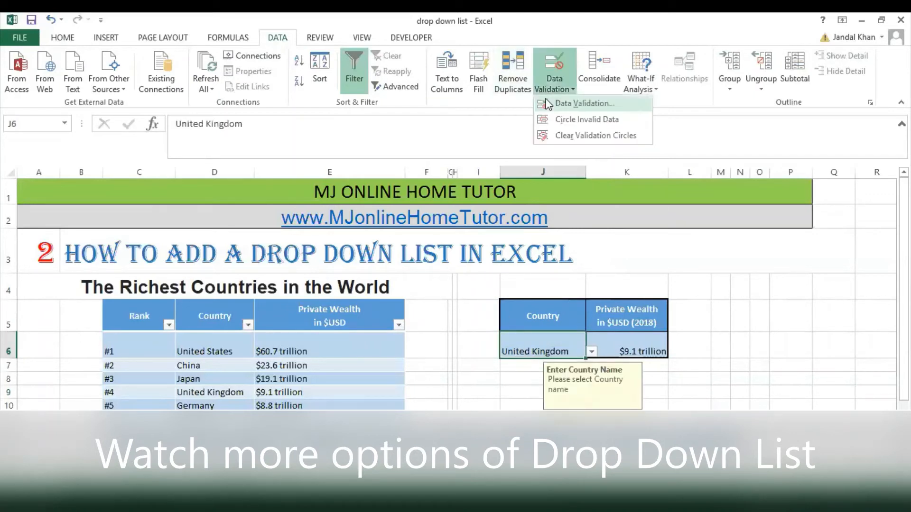
pyautogui.click(548, 104)
pyautogui.click(456, 120)
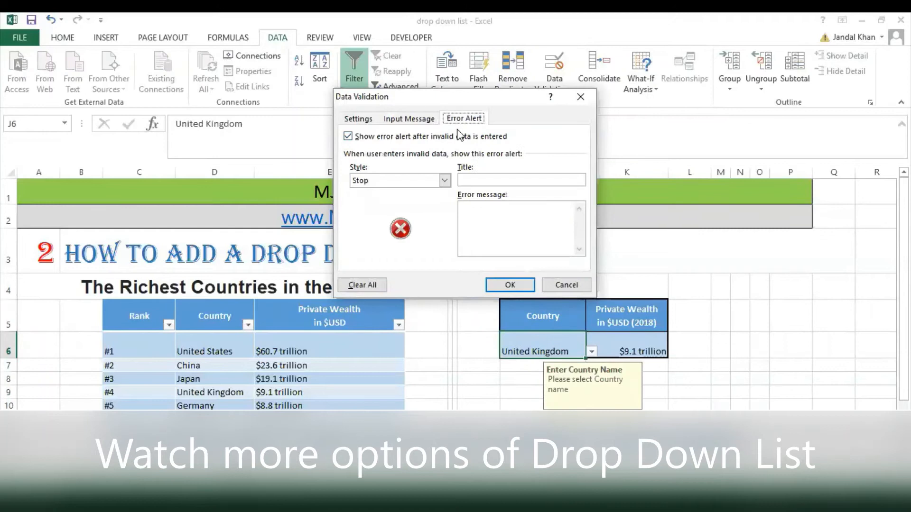
pyautogui.click(444, 181)
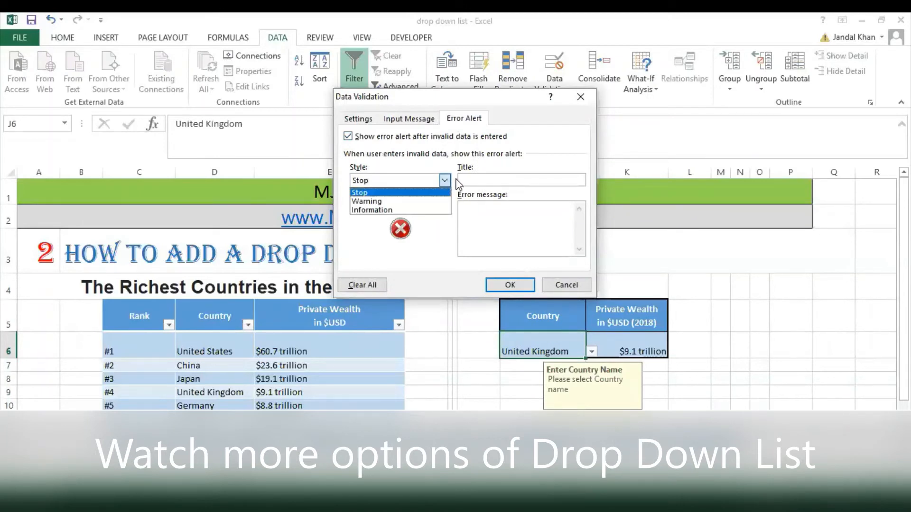
pyautogui.click(476, 179)
pyautogui.click(445, 181)
pyautogui.click(431, 201)
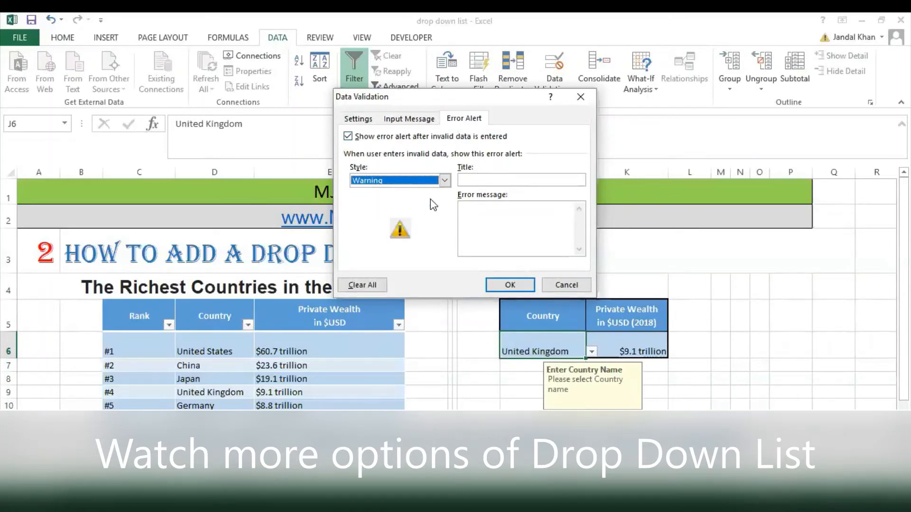
pyautogui.click(444, 180)
pyautogui.click(434, 210)
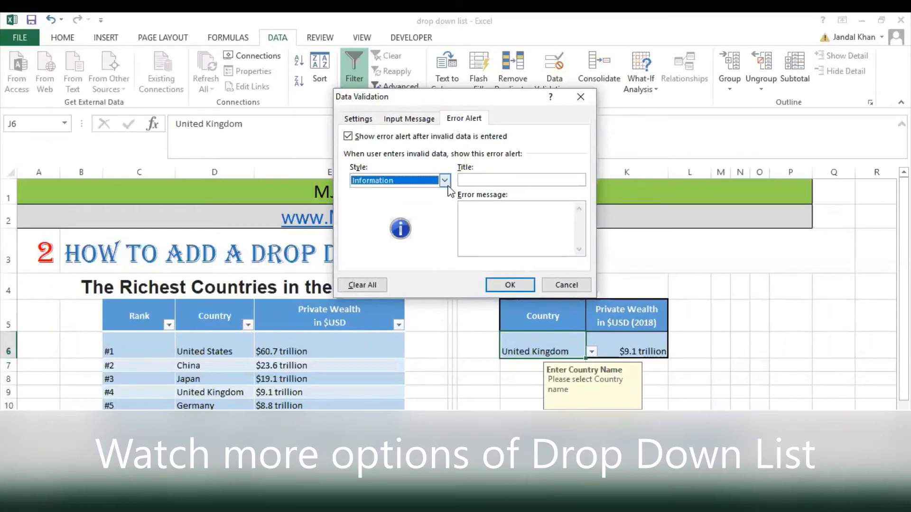
# - Give the error alert the title "Enter Correct Data" and the message "Please enter Correct Country Name !", and apply it to J6
pyautogui.click(477, 179)
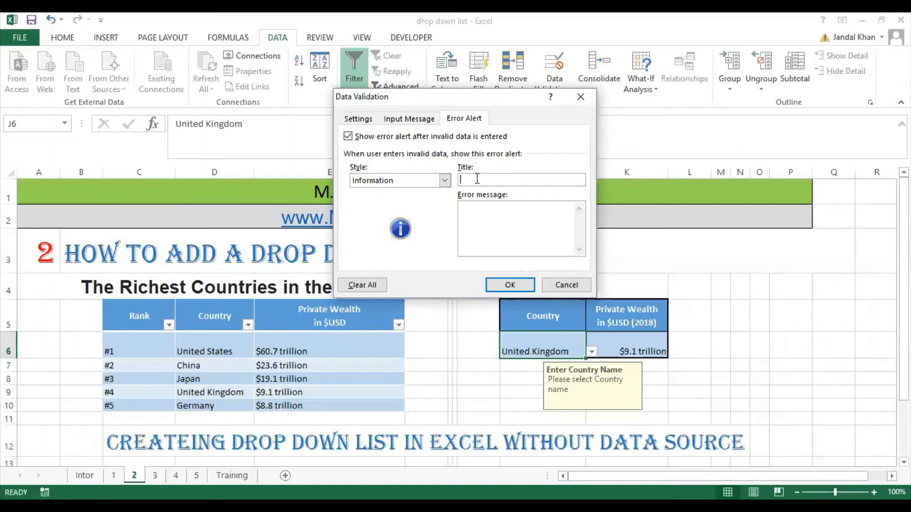
pyautogui.write('En')
pyautogui.write('ease ')
pyautogui.write('enter Correc')
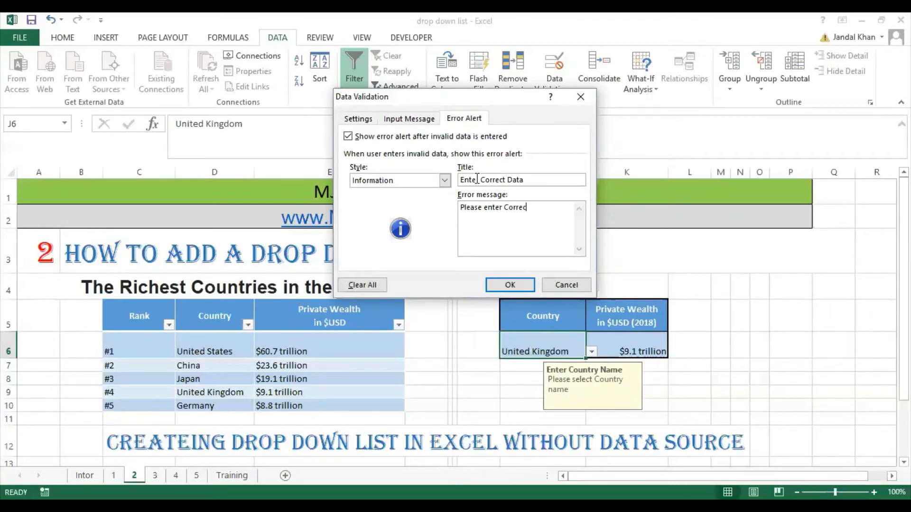
pyautogui.write('t Country Name !')
pyautogui.click(517, 284)
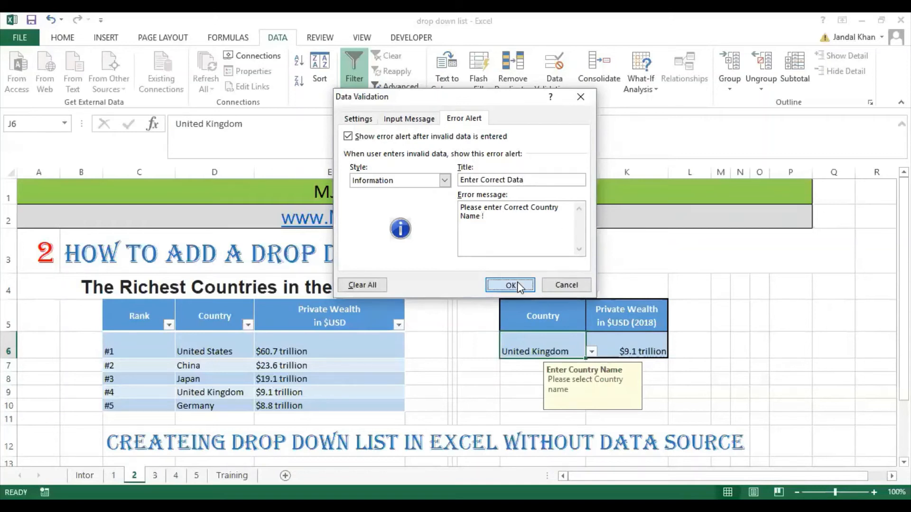
# - Test the error alert by entering "chile" in Country cell J6 and accepting the invalid entry
pyautogui.click(528, 382)
pyautogui.click(522, 353)
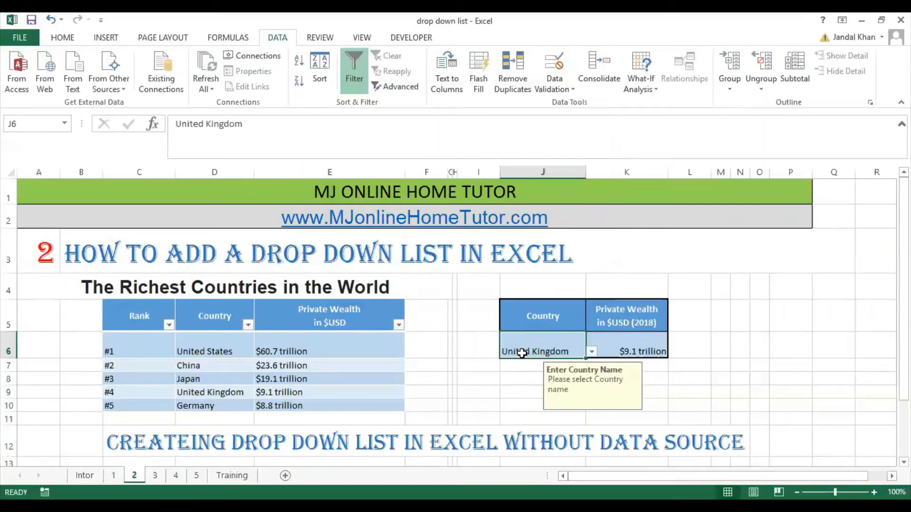
pyautogui.write('ch')
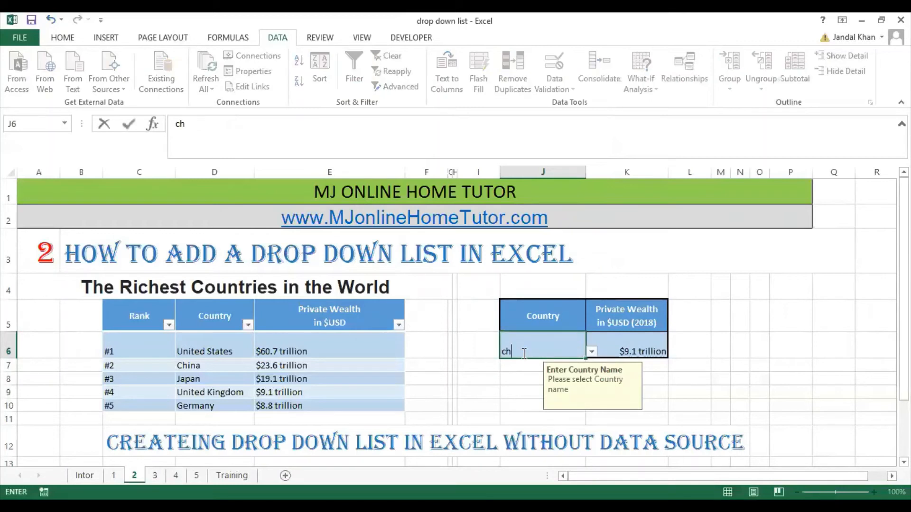
pyautogui.write('ile')
pyautogui.press('Return')
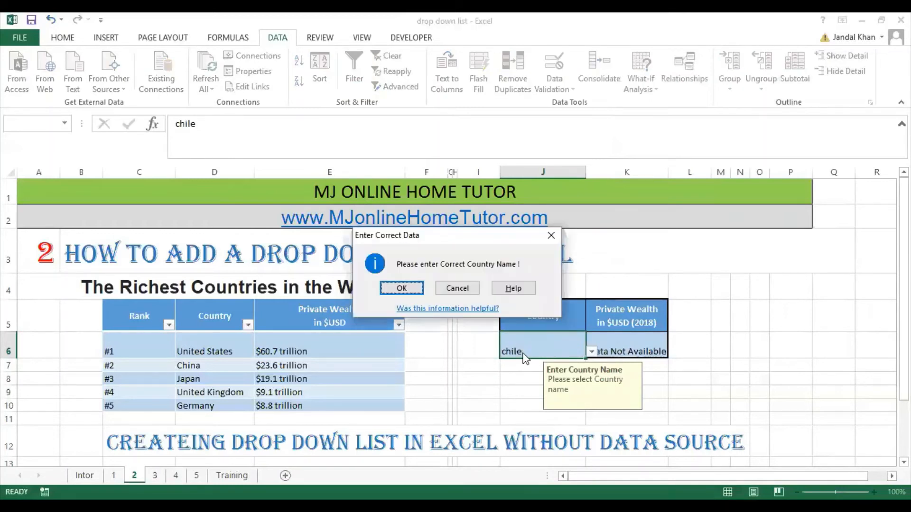
pyautogui.click(406, 288)
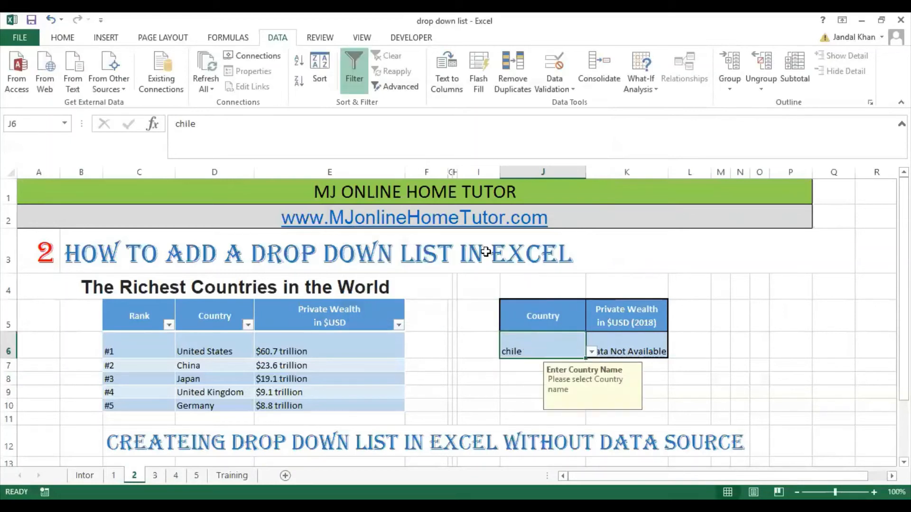
# - Change the error alert style of J6's data validation to Warning
pyautogui.click(553, 89)
pyautogui.click(565, 99)
pyautogui.click(445, 180)
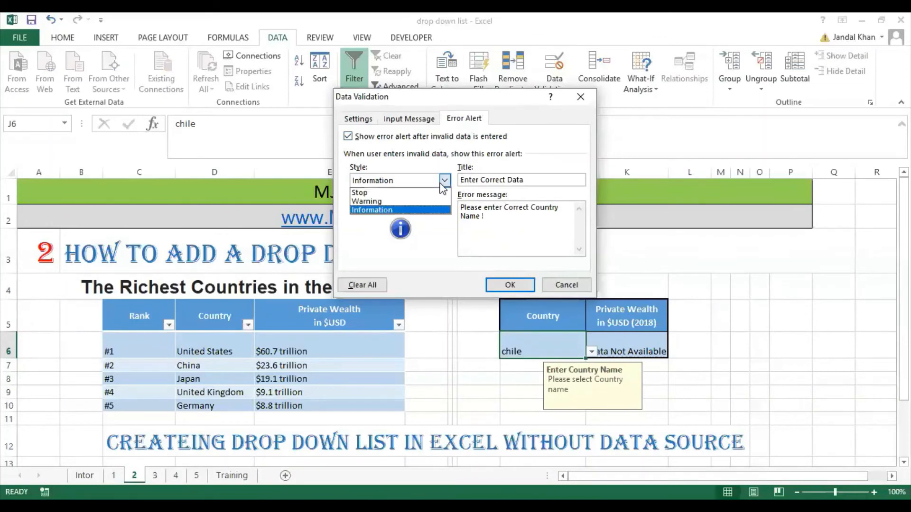
pyautogui.click(375, 197)
pyautogui.click(510, 286)
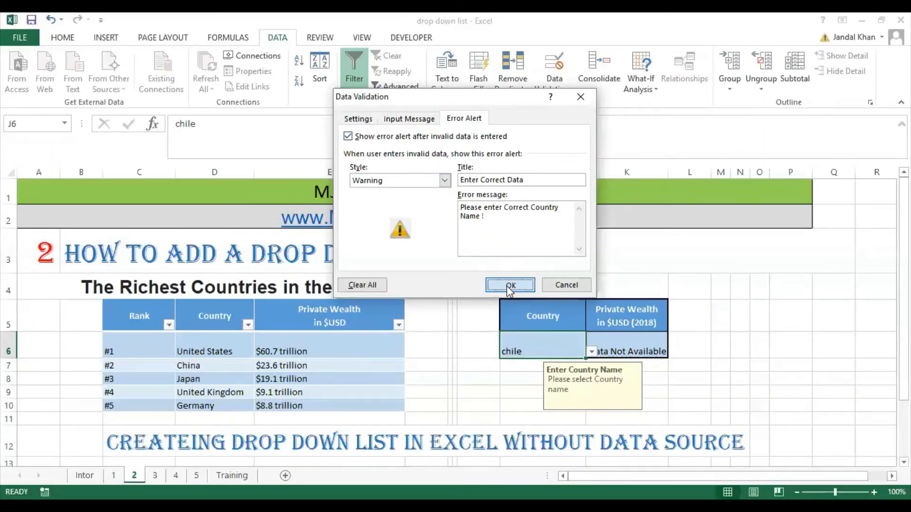
# - Replace the Country entry in J6 with lowercase "china" and accept the entry despite the warning
pyautogui.doubleClick(559, 352)
pyautogui.press('BackSpace')
pyautogui.press('BackSpace')
pyautogui.press('BackSpace')
pyautogui.press('BackSpace')
pyautogui.press('BackSpace')
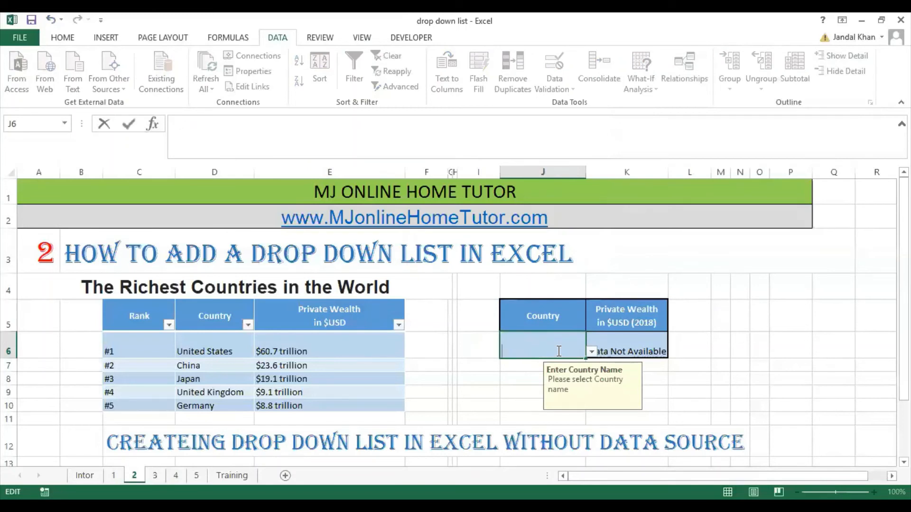
pyautogui.write('china')
pyautogui.press('Return')
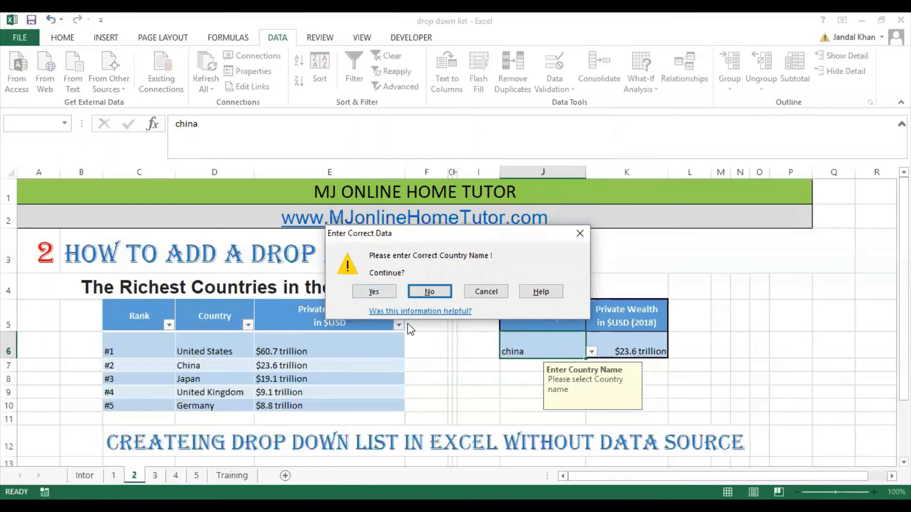
pyautogui.click(374, 292)
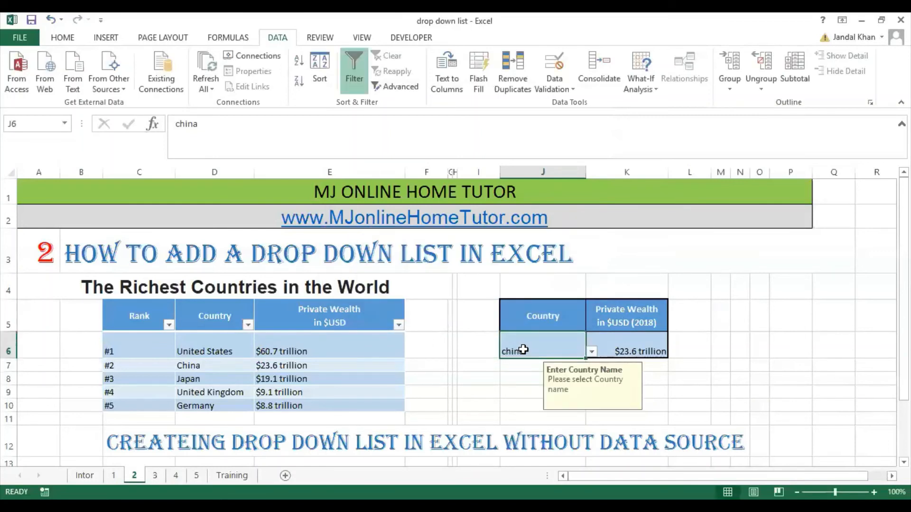
# - Enter "China" in J6 and replace it with "France", accepting the unlisted country
pyautogui.write('China')
pyautogui.press('Return')
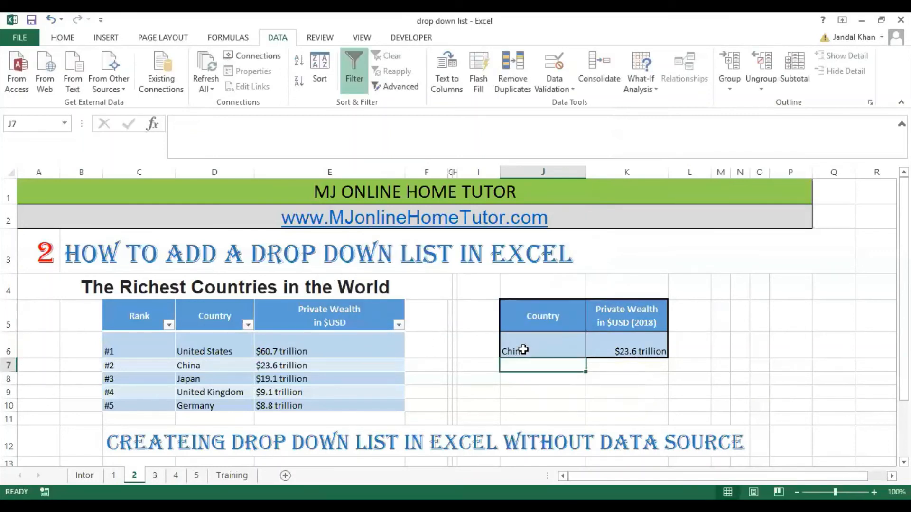
pyautogui.click(527, 349)
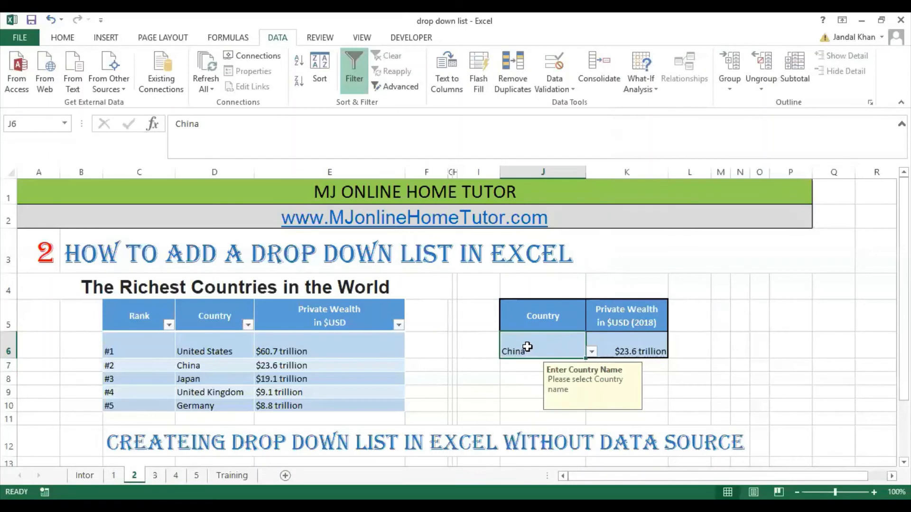
pyautogui.write('France')
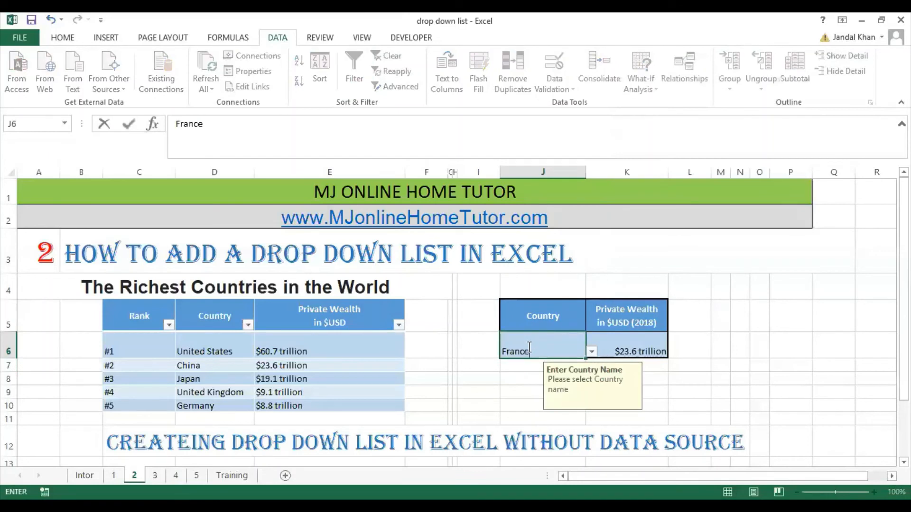
pyautogui.press('Return')
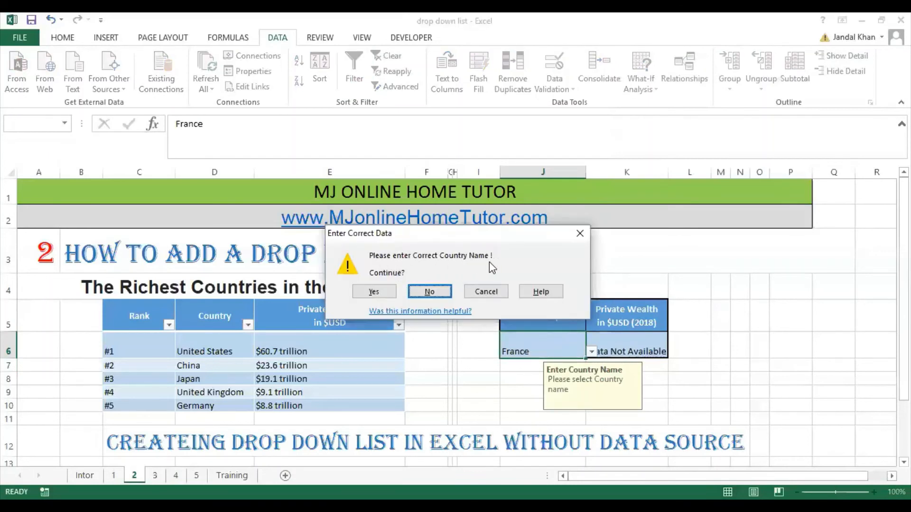
pyautogui.click(374, 291)
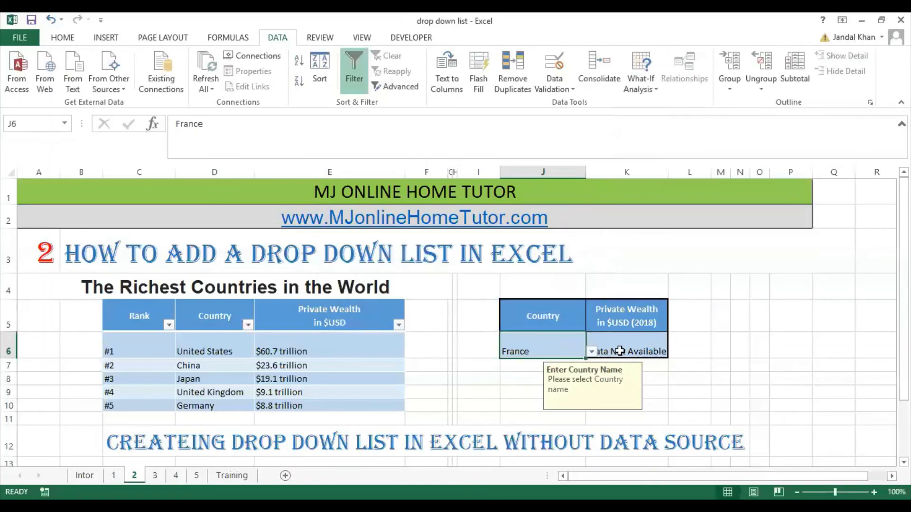
# - Replace the country name in J6 with "Pakistan"
pyautogui.click(685, 377)
pyautogui.click(541, 352)
pyautogui.doubleClick(531, 351)
pyautogui.moveTo(531, 351); pyautogui.dragTo(465, 353)
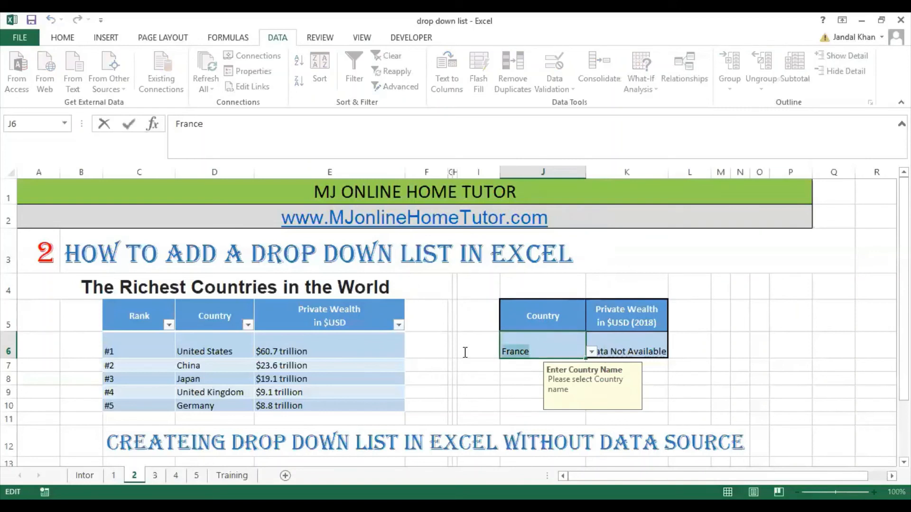
pyautogui.write('Pakistan')
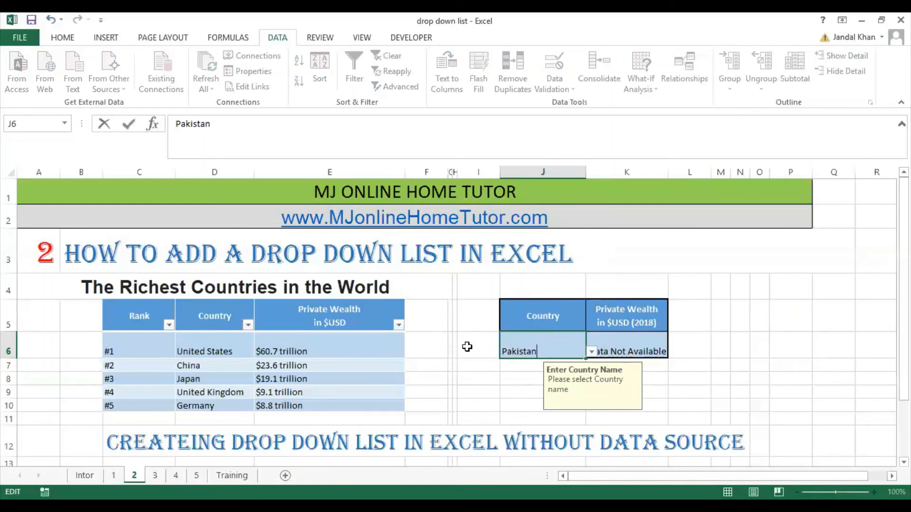
pyautogui.press('Return')
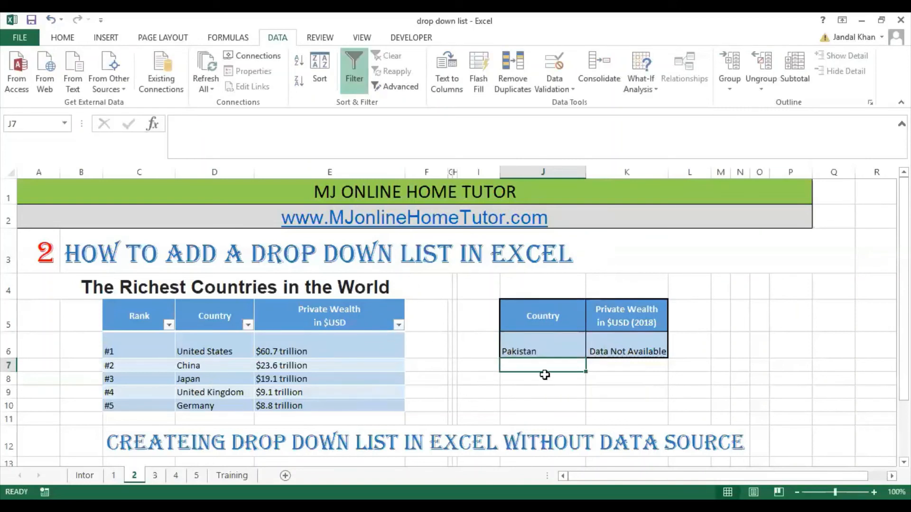
# - Check the options in J6's country drop-down list and clear the cell's value
pyautogui.click(577, 354)
pyautogui.click(592, 352)
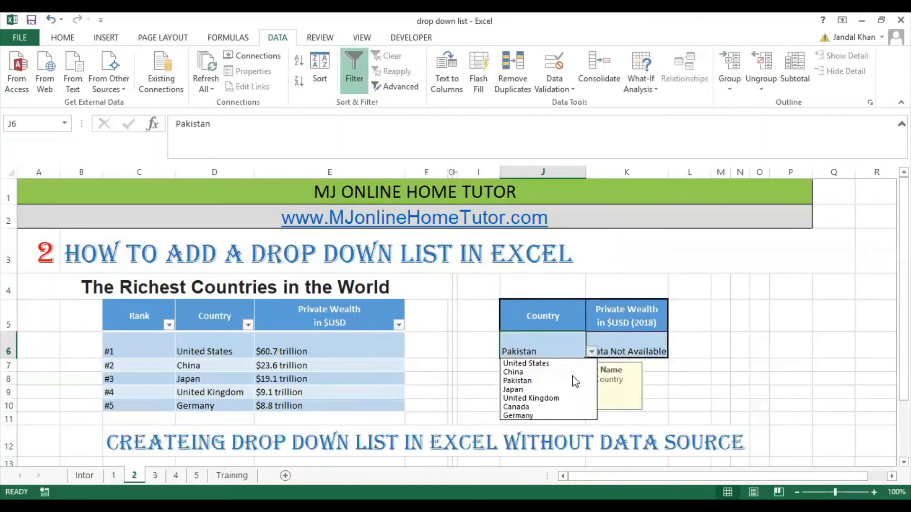
pyautogui.press('Escape')
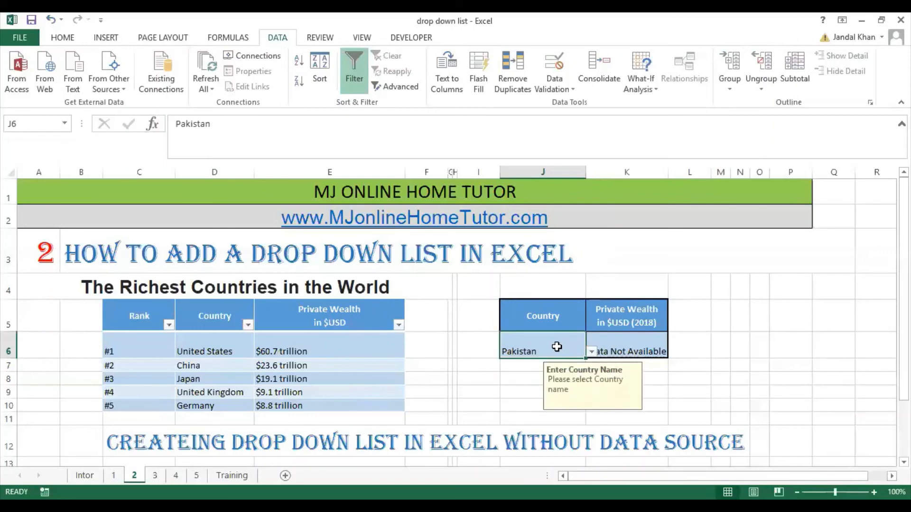
pyautogui.press('Delete')
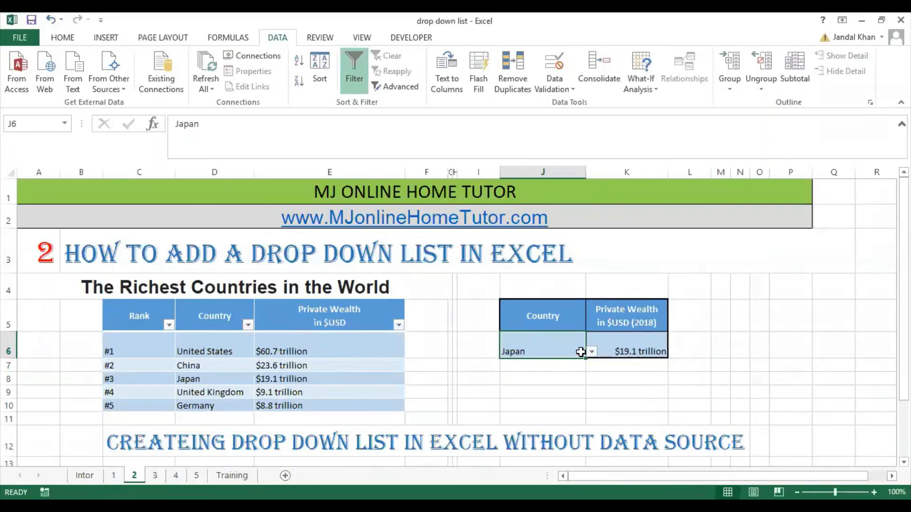
# - Choose China, United States and Pakistan in turn from the Country drop-down list in J6
pyautogui.click(593, 351)
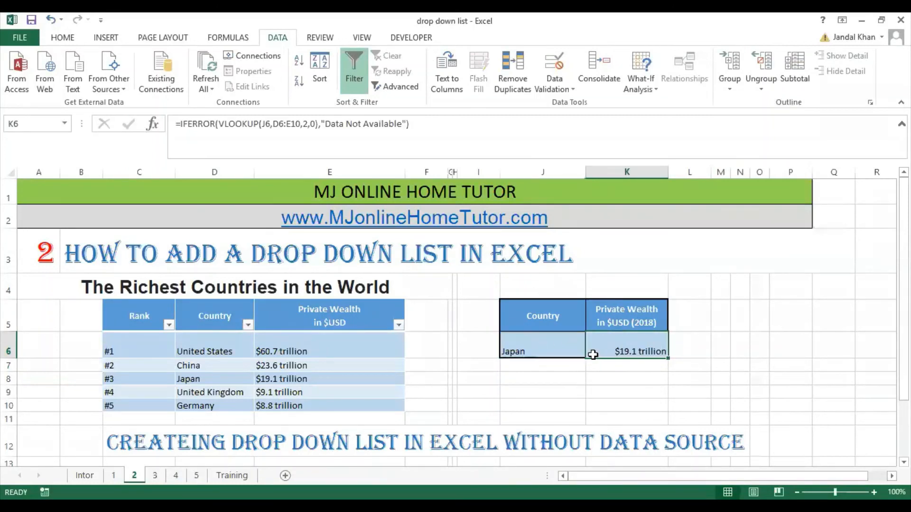
pyautogui.click(581, 352)
pyautogui.click(592, 351)
pyautogui.click(579, 372)
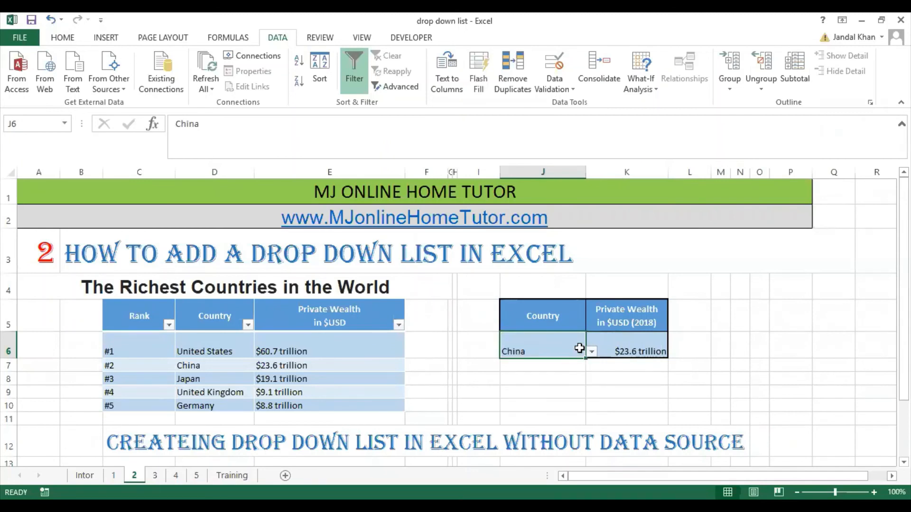
pyautogui.click(592, 351)
pyautogui.click(579, 364)
pyautogui.click(592, 352)
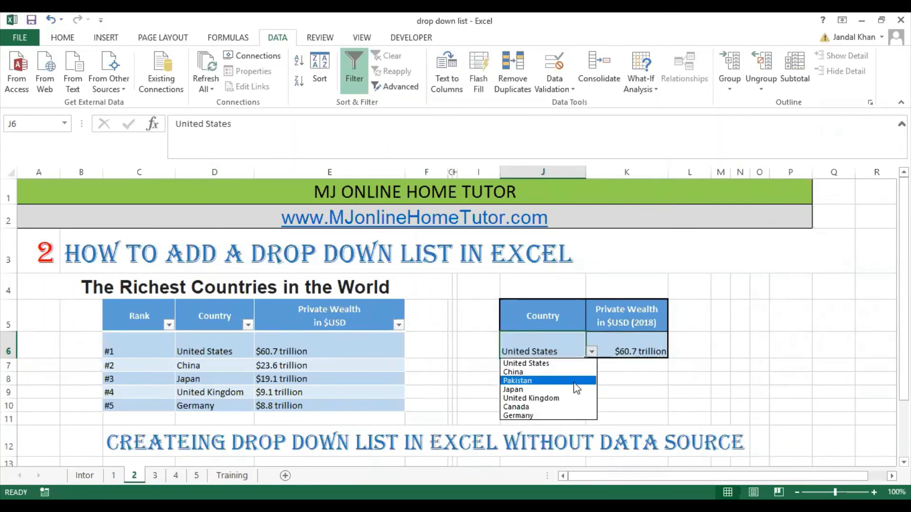
pyautogui.click(573, 381)
# - Choose Canada and finally United Kingdom from the Country drop-down list in J6
pyautogui.click(625, 367)
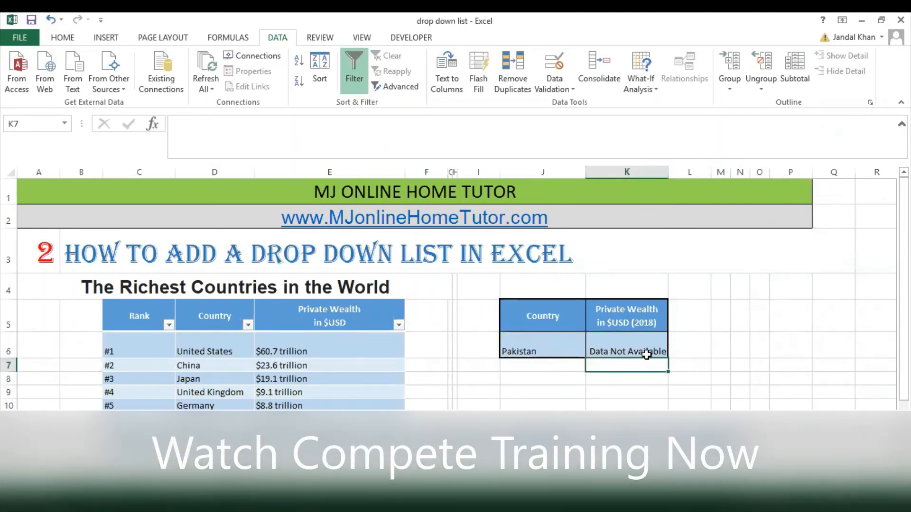
pyautogui.click(548, 350)
pyautogui.click(592, 352)
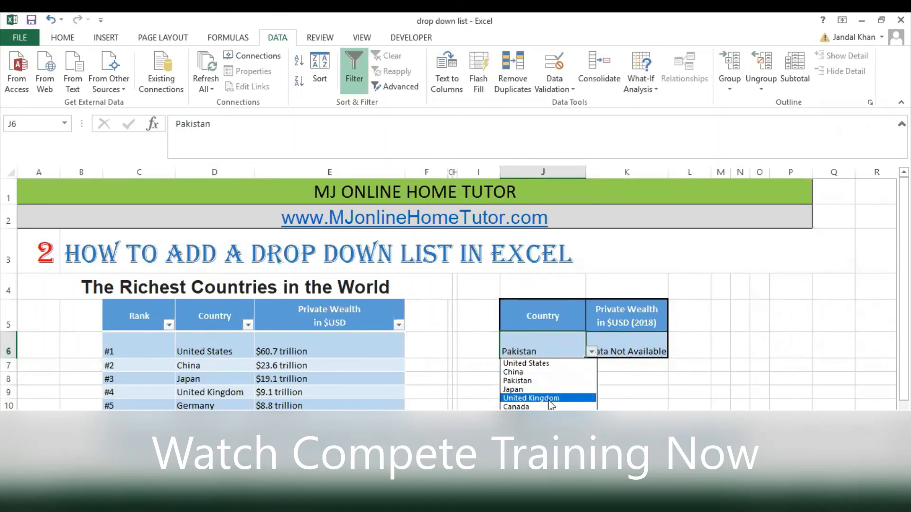
pyautogui.click(565, 405)
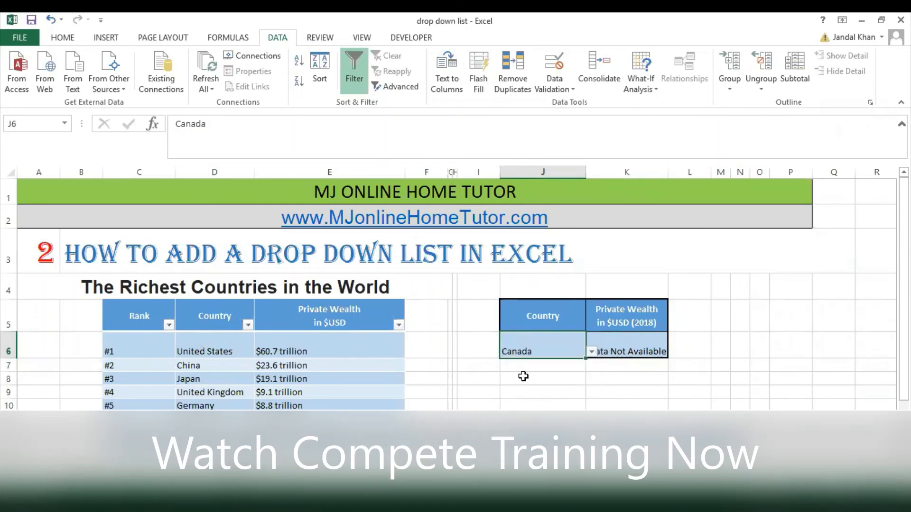
pyautogui.click(593, 352)
pyautogui.click(531, 398)
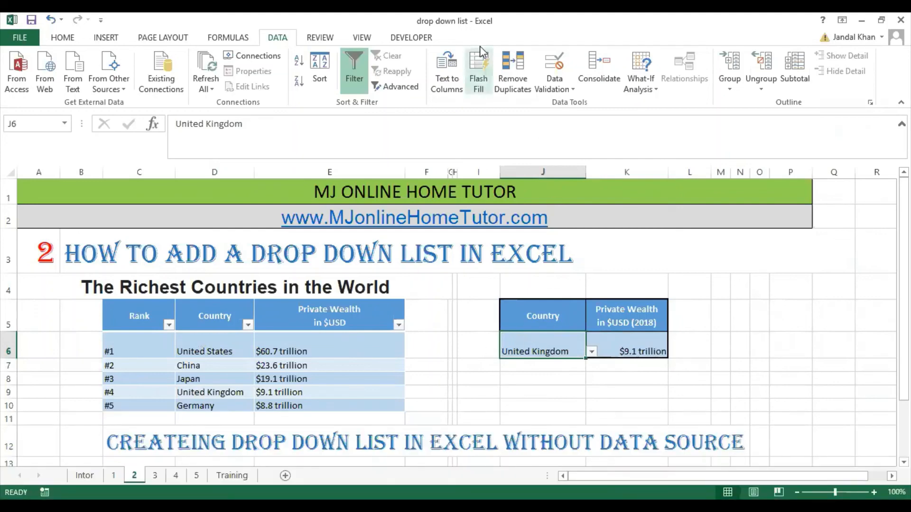
# - Add an input message to J6 with the title "Enter Country Name" and the text "Please select Country name"
pyautogui.click(554, 64)
pyautogui.click(439, 180)
pyautogui.write('Enter Country Name')
pyautogui.press('Tab')
pyautogui.write('Please select Country name')
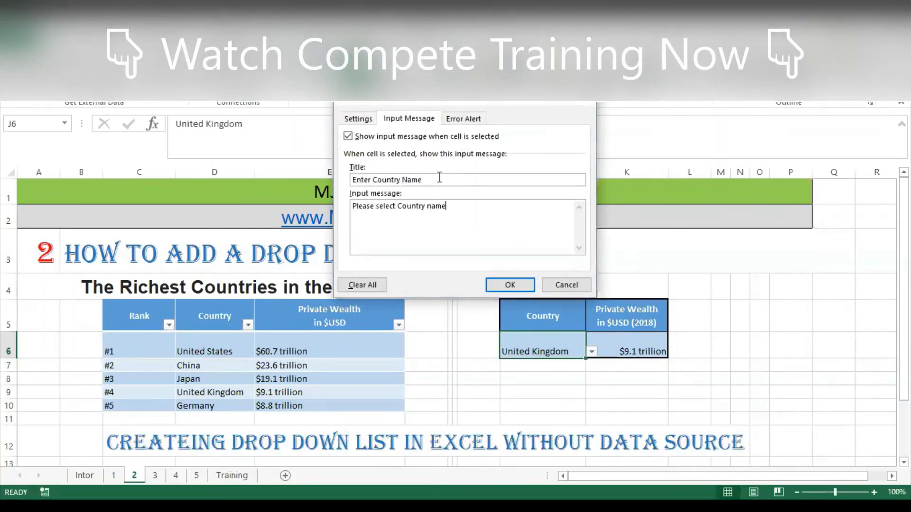
pyautogui.click(510, 285)
# - Set J6's error alert to Information style with the title "Enter Correct Data" and the message "Please enter Correct Country Name !"
pyautogui.click(554, 64)
pyautogui.click(464, 119)
pyautogui.click(444, 181)
pyautogui.click(375, 210)
pyautogui.click(476, 180)
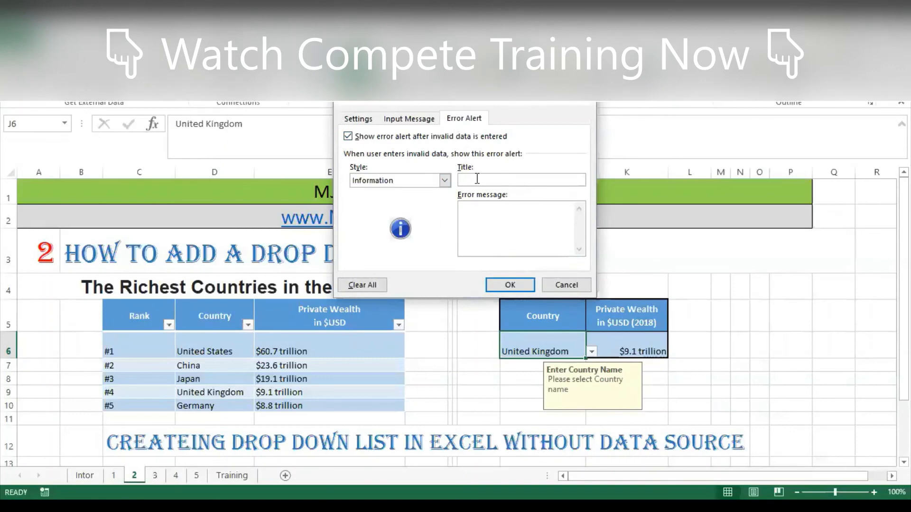
pyautogui.write('Enter Correct Data')
pyautogui.press('Tab')
pyautogui.write('Please enter Correct Country Name !')
pyautogui.click(510, 284)
# - Enter the unlisted country "chile" in J6 and accept the information alert
pyautogui.write('chila')
pyautogui.press('Return')
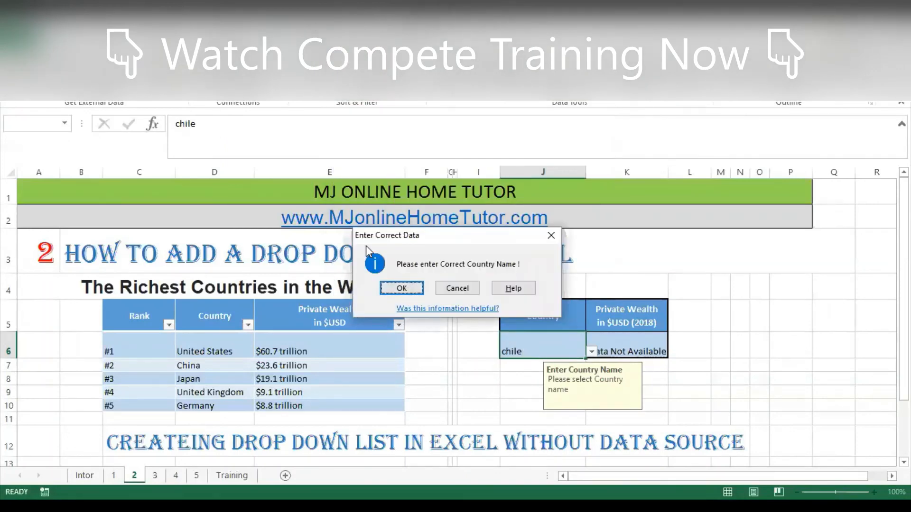
pyautogui.click(401, 287)
# - Replace the "chile" entry in J6 with Pakistan
pyautogui.doubleClick(559, 351)
pyautogui.press('BackSpace')
pyautogui.press('BackSpace')
pyautogui.press('BackSpace')
pyautogui.press('BackSpace')
pyautogui.press('BackSpace')
pyautogui.write('china')
pyautogui.press('Return')
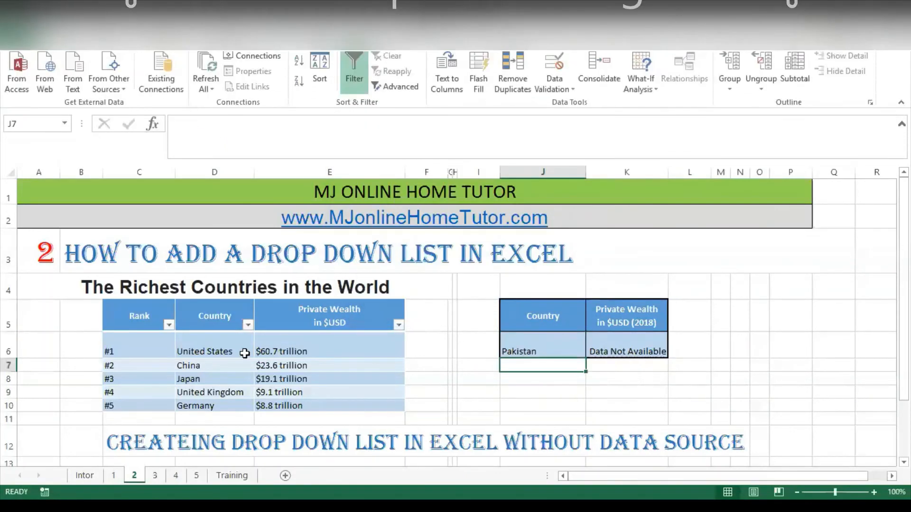
pyautogui.press('Delete')
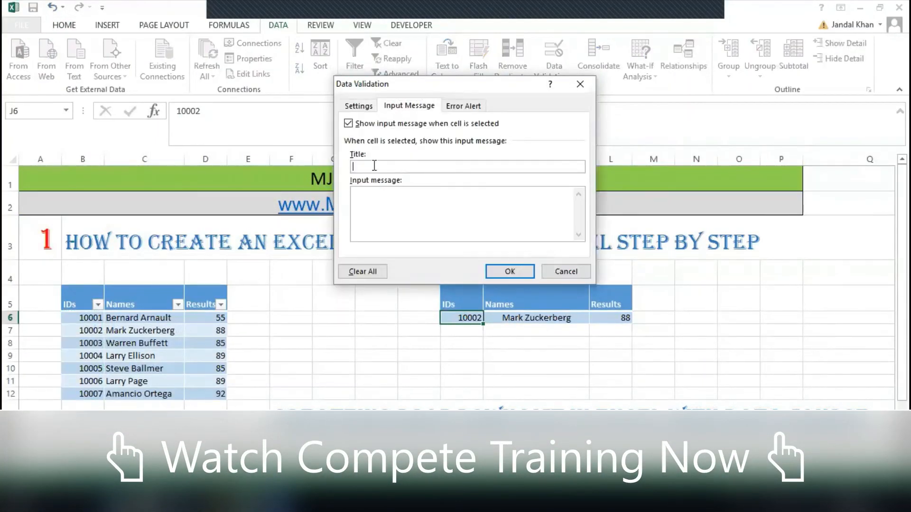
# - For the IDs cell J6, title the input message "=X = X = X =" and set a Stop alert titled "Error in Given Data" with message "Enter Correct Data"
pyautogui.write('=X = X = X =')
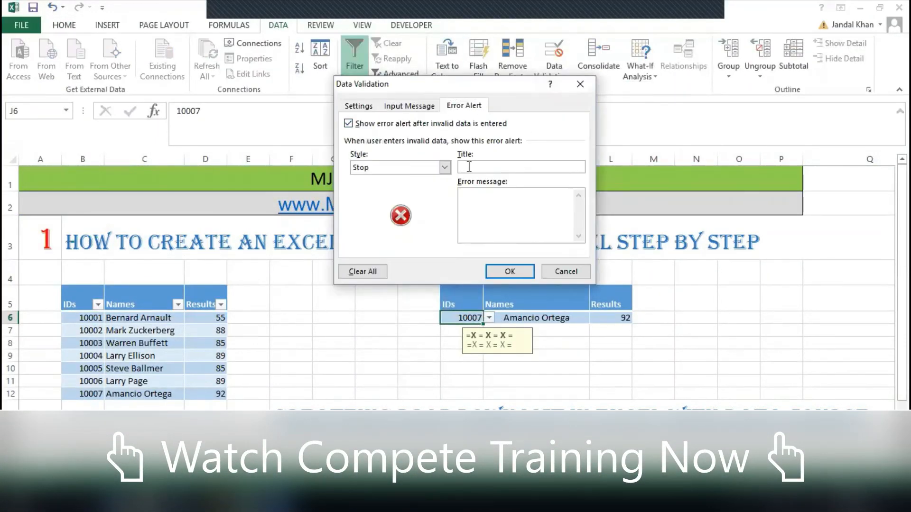
pyautogui.write('Key in Exist Data')
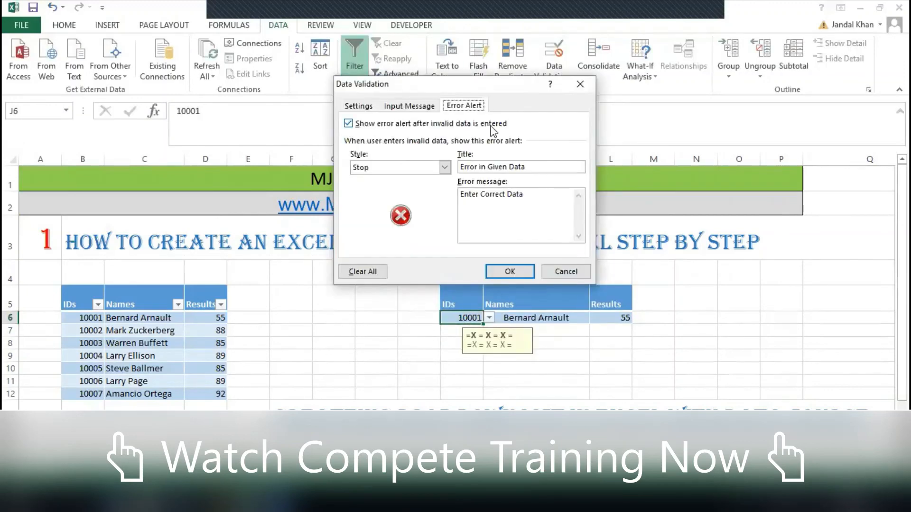